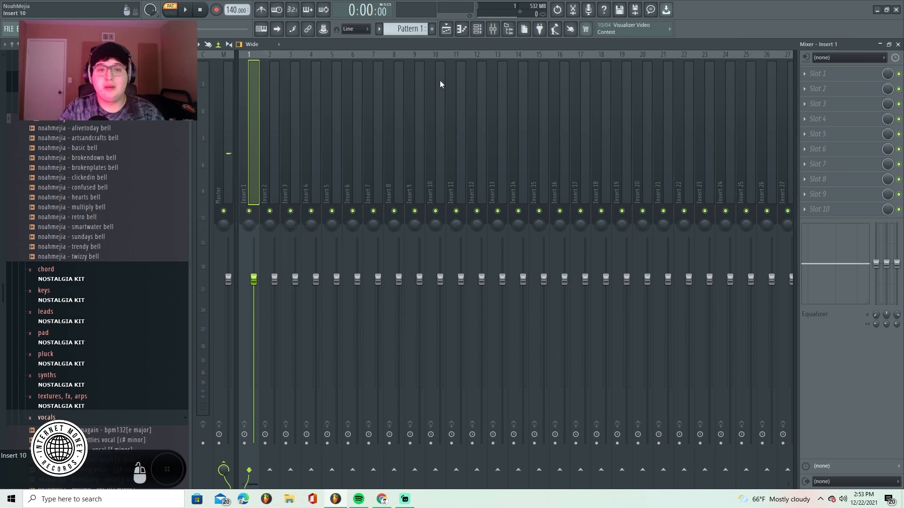
Route the activate bell channel to mixer insert 1.
left_click(443, 31)
left_click(493, 30)
right_click(249, 149)
mouse_move(329, 148)
left_click(382, 147)
Load Fruity Parametric EQ 2 in the first effect slot of the activate bell mixer track.
left_click(817, 74)
mouse_move(829, 86)
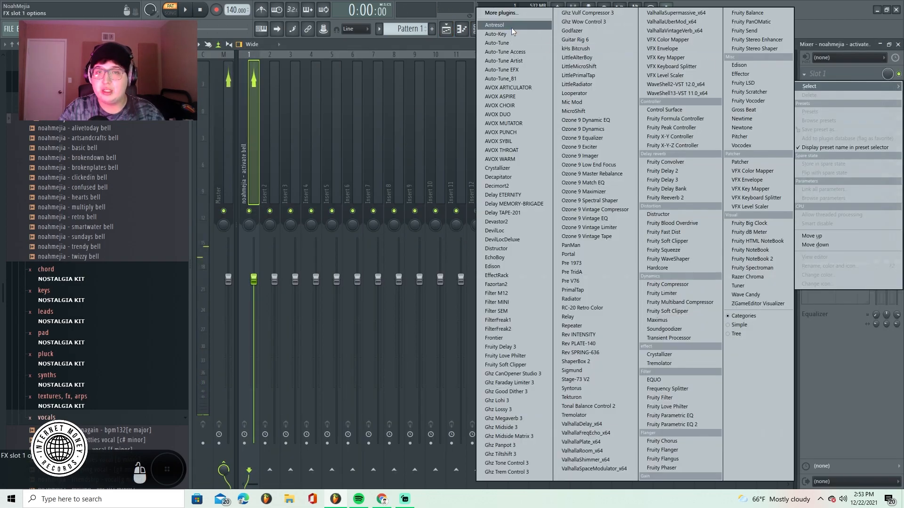
left_click(504, 16)
type("eq")
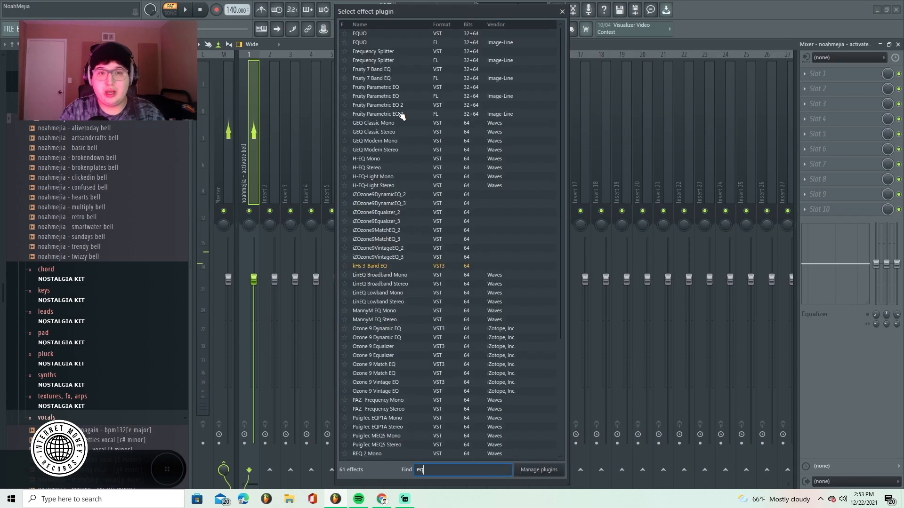
double_click(400, 113)
Play the pattern to examine the bell's frequency spectrum in Fruity Parametric EQ 2, and close the equalizer.
key("space")
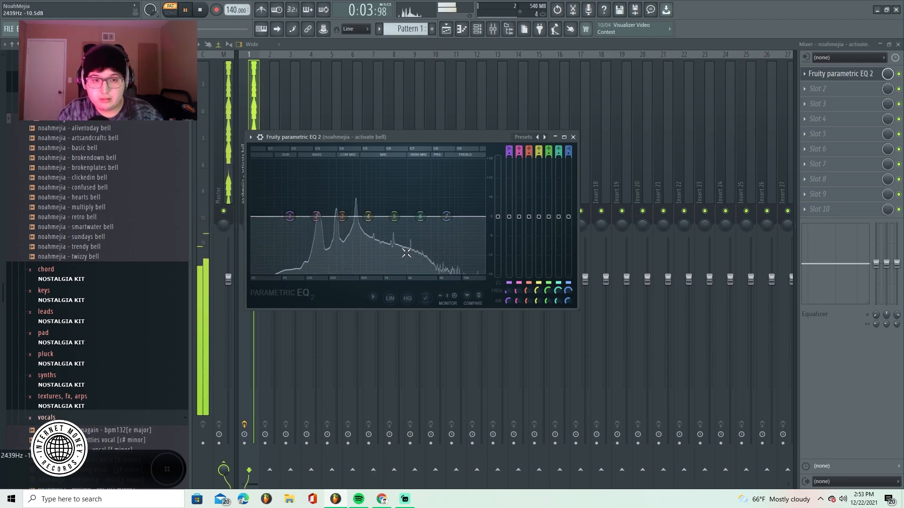
key("space")
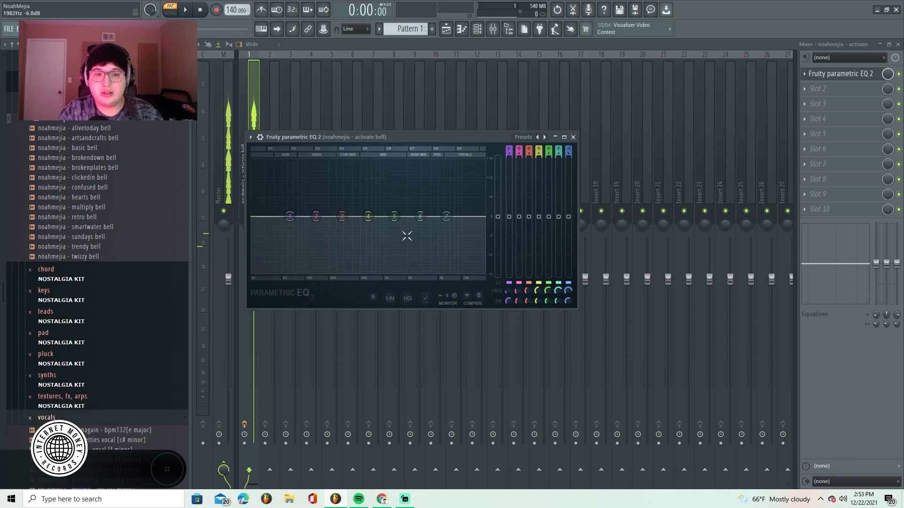
key("space")
key("space")
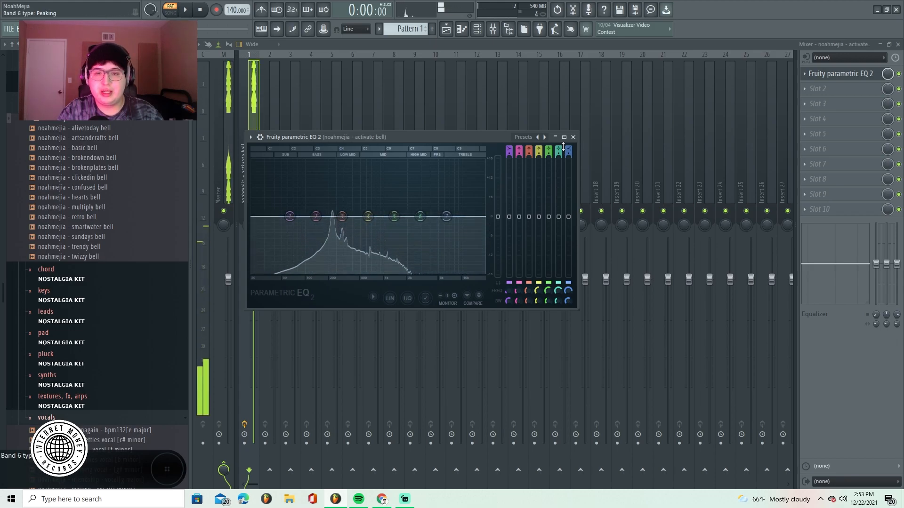
left_click(573, 137)
Lower the bell track's fader slightly and remove Fruity Parametric EQ 2 from its first effect slot.
left_click_drag(254, 279, 254, 280)
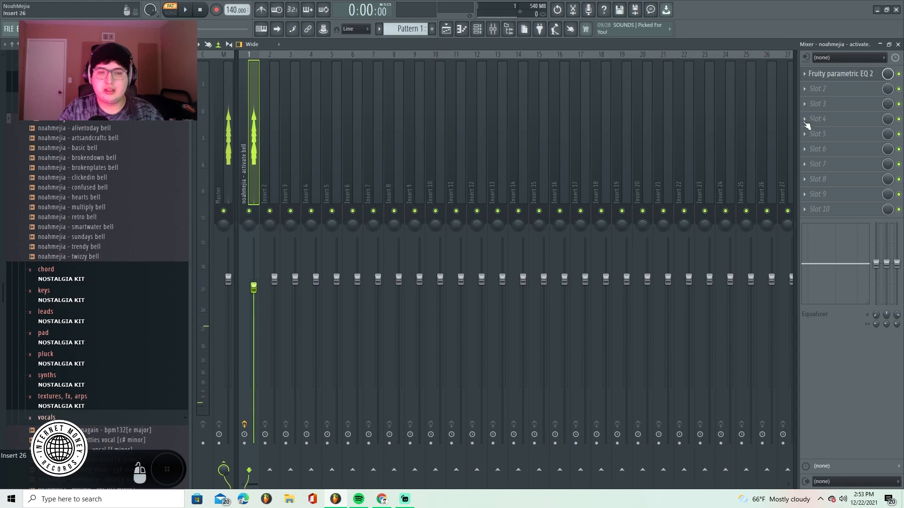
left_click(808, 76)
mouse_move(812, 89)
left_click(718, 56)
Load ValhallaVintageVerb in the first effect slot of the activate bell mixer track.
left_click(811, 71)
left_click(490, 13)
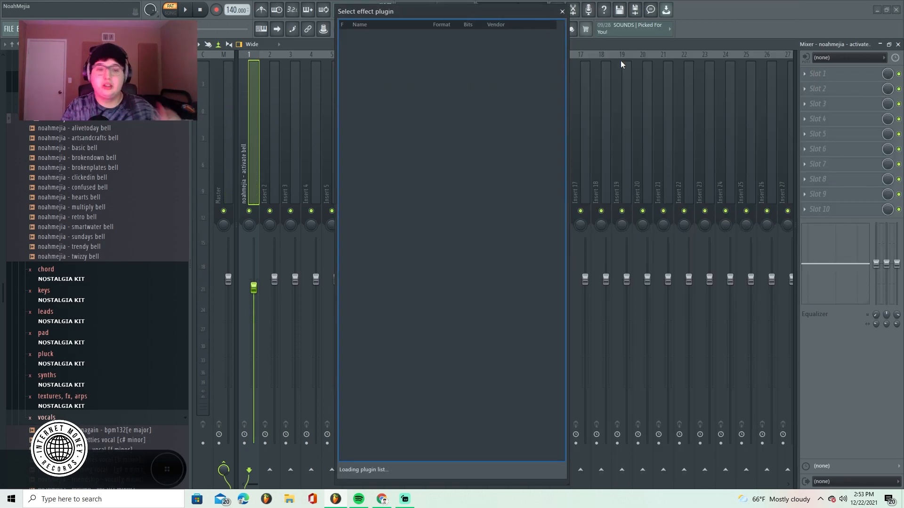
type("val")
double_click(396, 117)
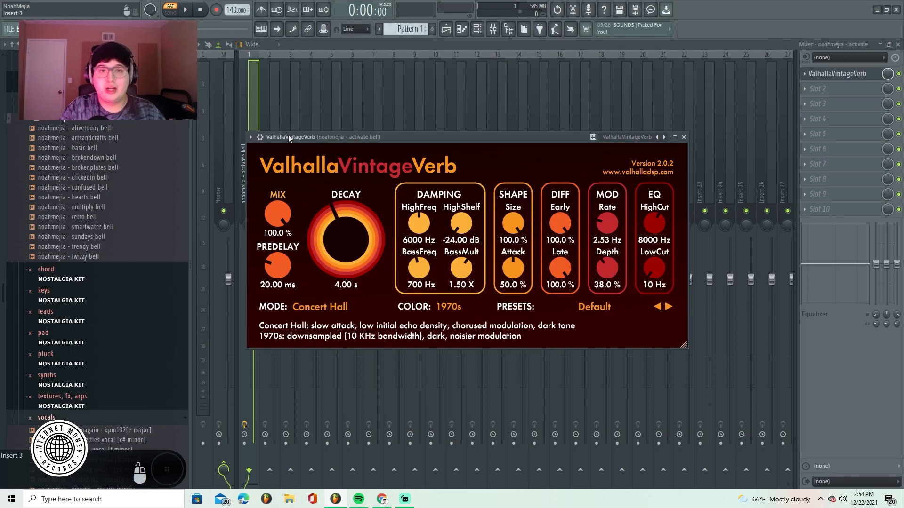
Adjust the Mix amount of ValhallaVintageVerb on the bell and play the pattern to hear the reverb.
left_click_drag(267, 212, 478, 247)
key("space")
left_click(683, 137)
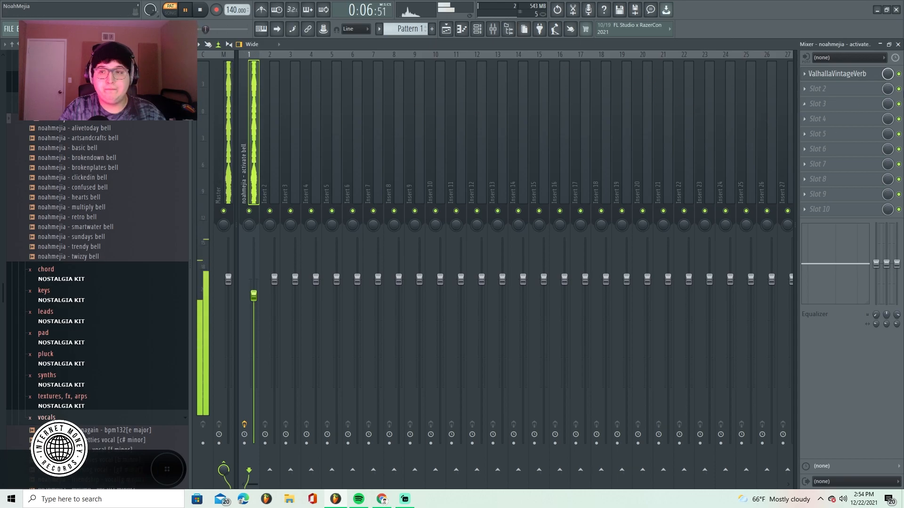
Stop playback and add the Xpand!2 synth as a new channel in the channel rack.
left_click(446, 29)
left_click(508, 29)
left_click(493, 29)
key("space")
scroll(95, 223, "down", 8)
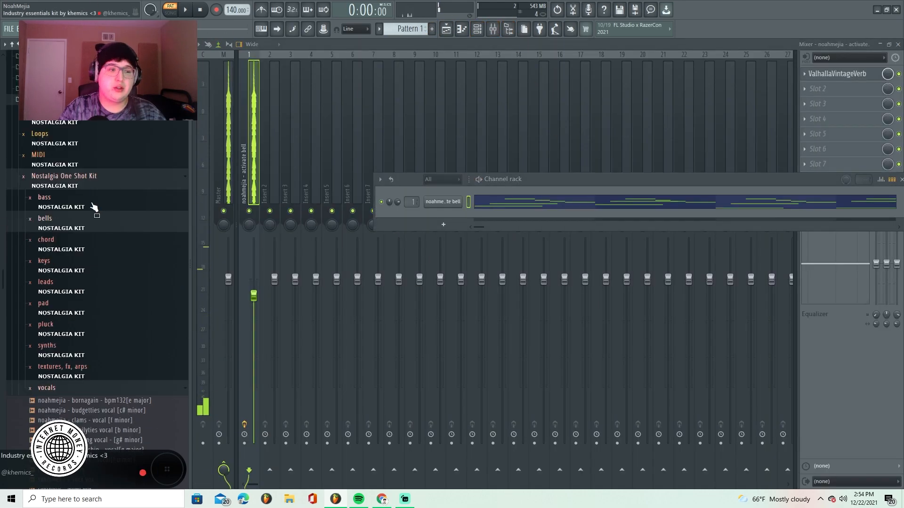
scroll(104, 257, "up", 5)
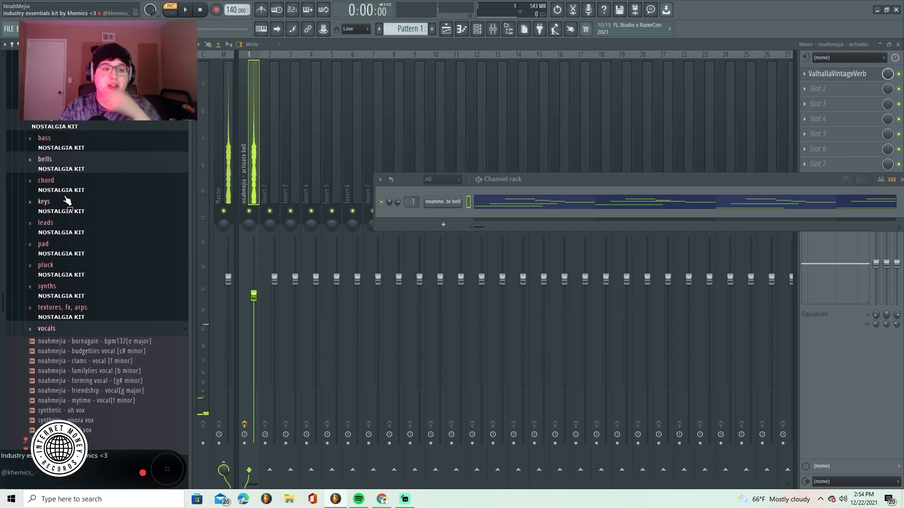
left_click(443, 228)
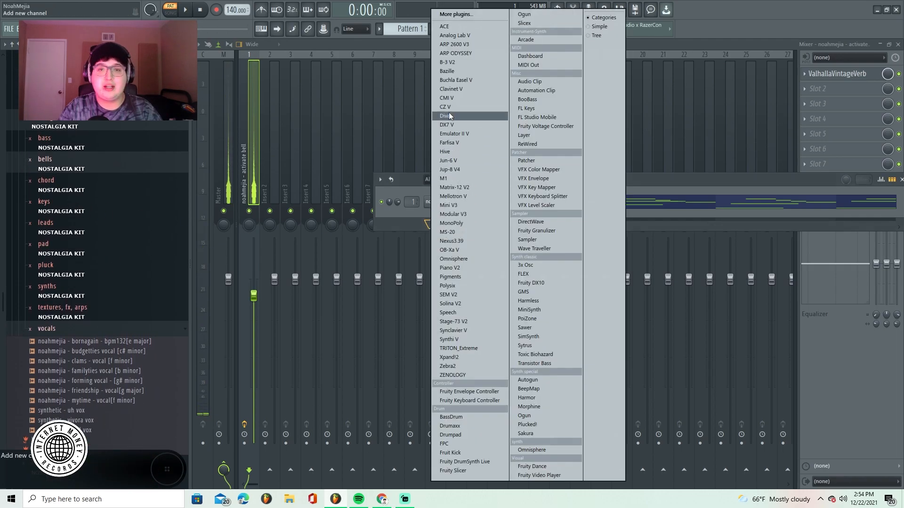
left_click(459, 14)
type("xpand")
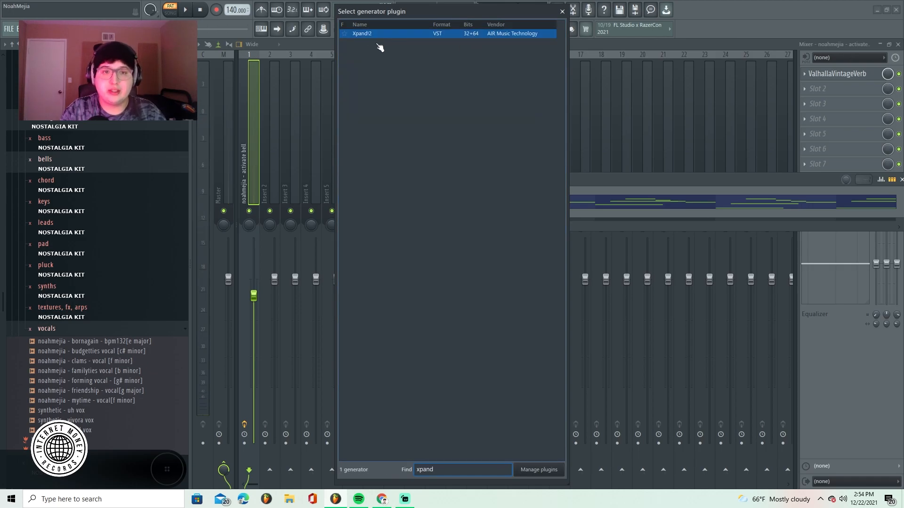
key("Return")
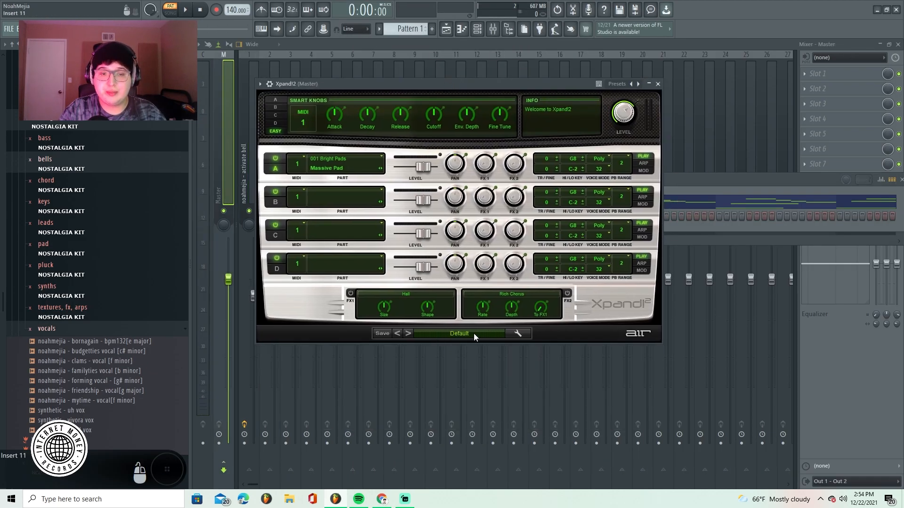
Load the Polysynths preset +01 All Purpose Stack in Xpand!2.
left_click(474, 333)
mouse_move(457, 348)
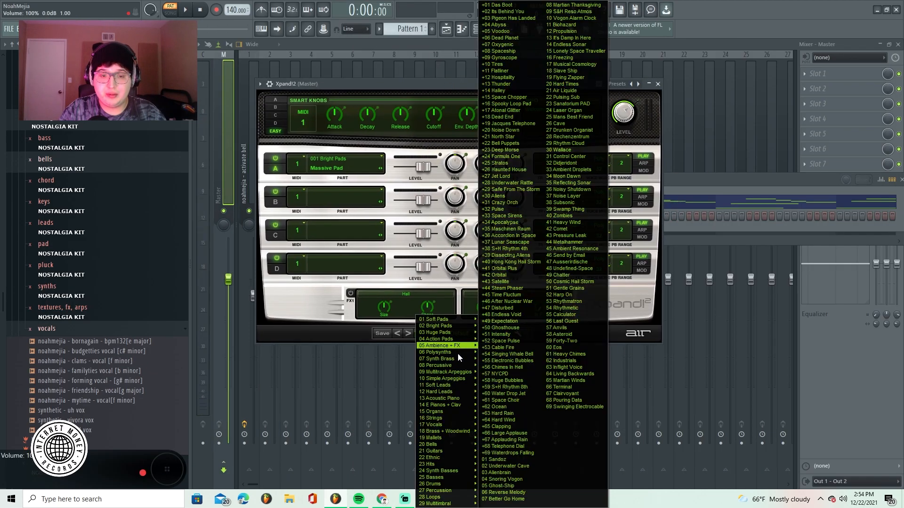
left_click(511, 6)
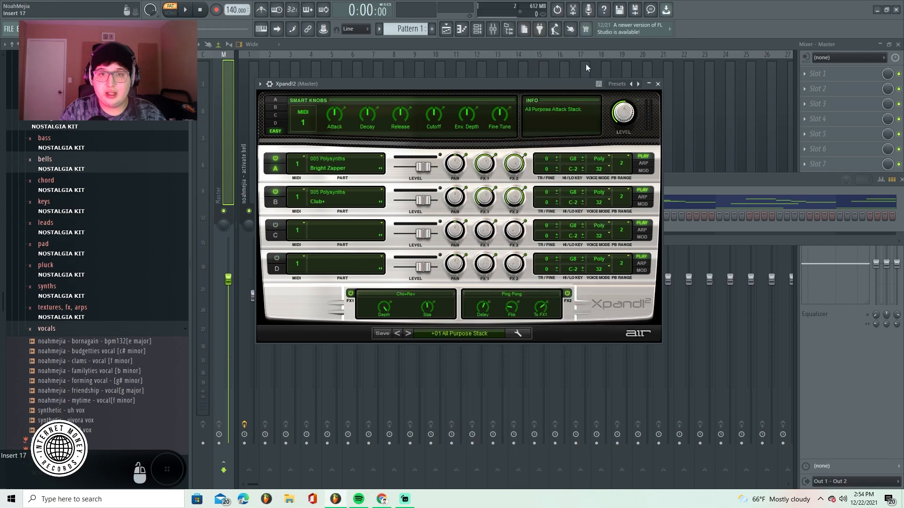
left_click(659, 84)
Copy the activate bell notes into the Xpand!2 channel and audition them with the +21 Saw Stack preset.
right_click(459, 199)
left_click(561, 209)
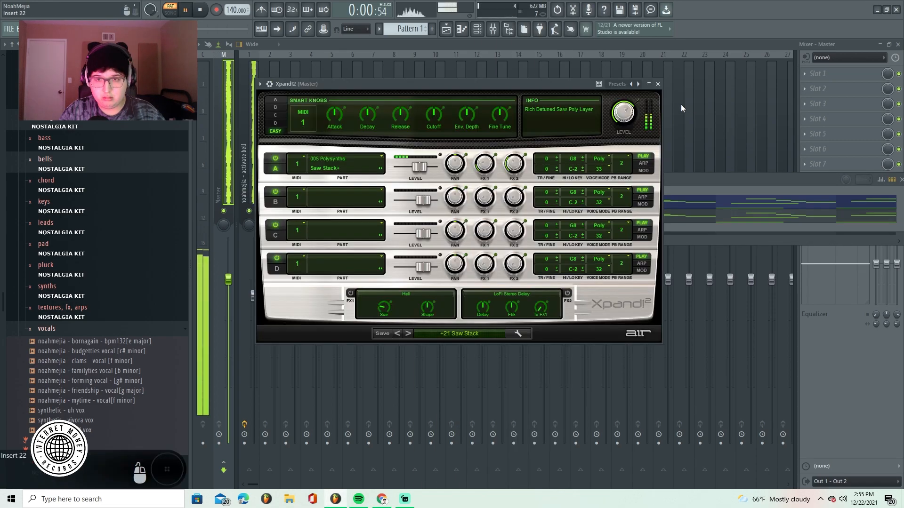
left_click(658, 84)
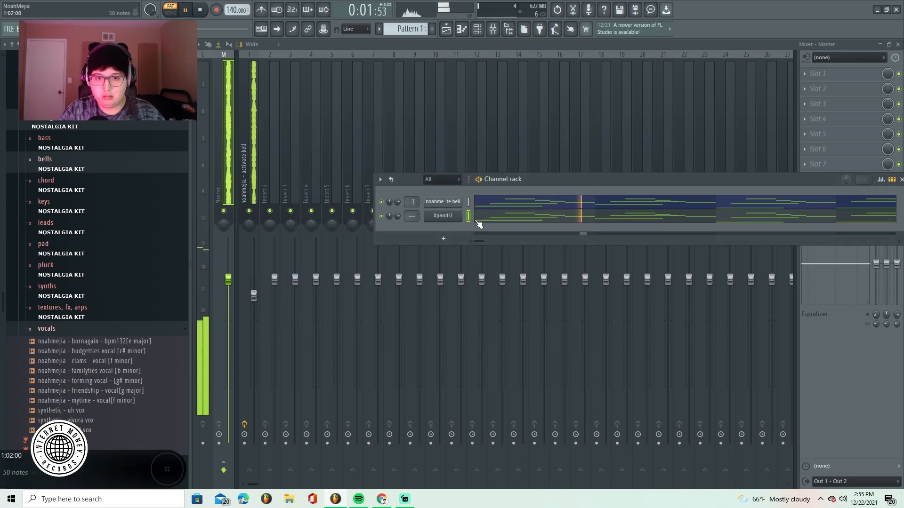
Stop playback and route the Xpand!2 channel to mixer insert 2.
key("space")
right_click(272, 165)
mouse_move(372, 149)
left_click(424, 149)
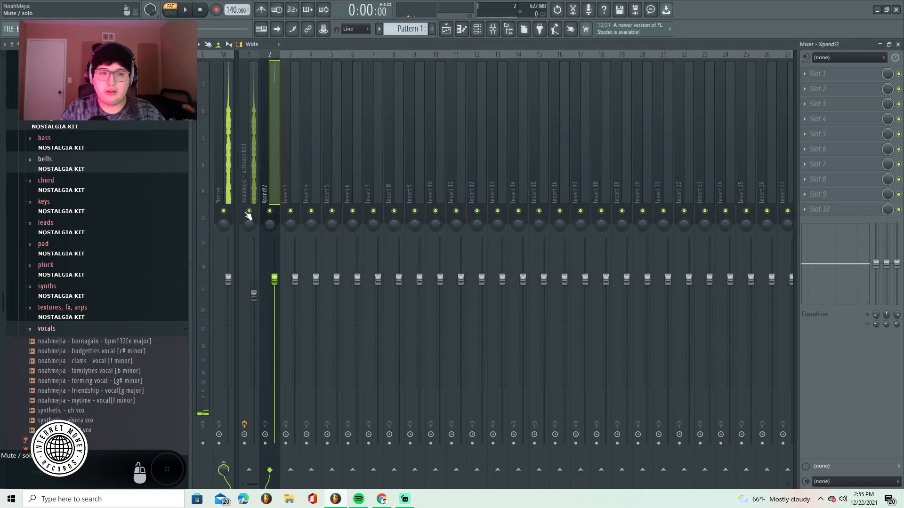
Load ShaperBox2 in the first effect slot of the Xpand!2 mixer track.
left_click(819, 73)
left_click(585, 38)
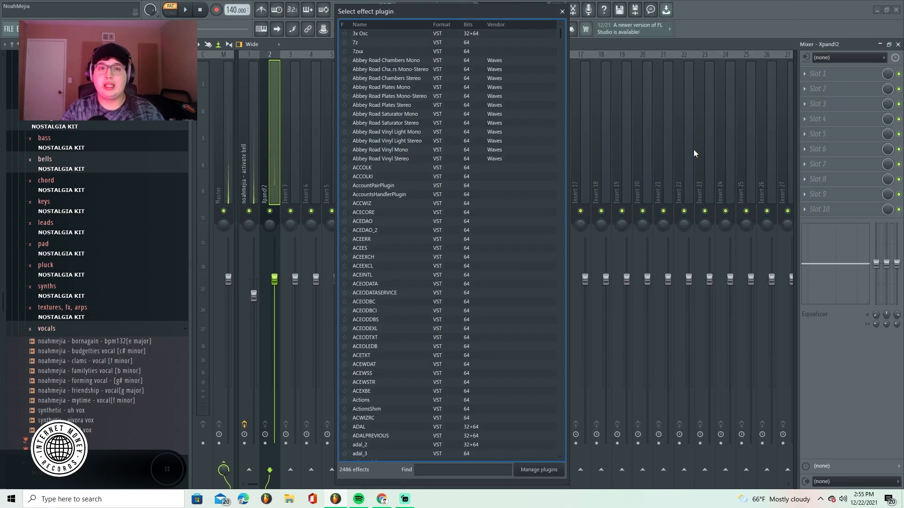
type("shape")
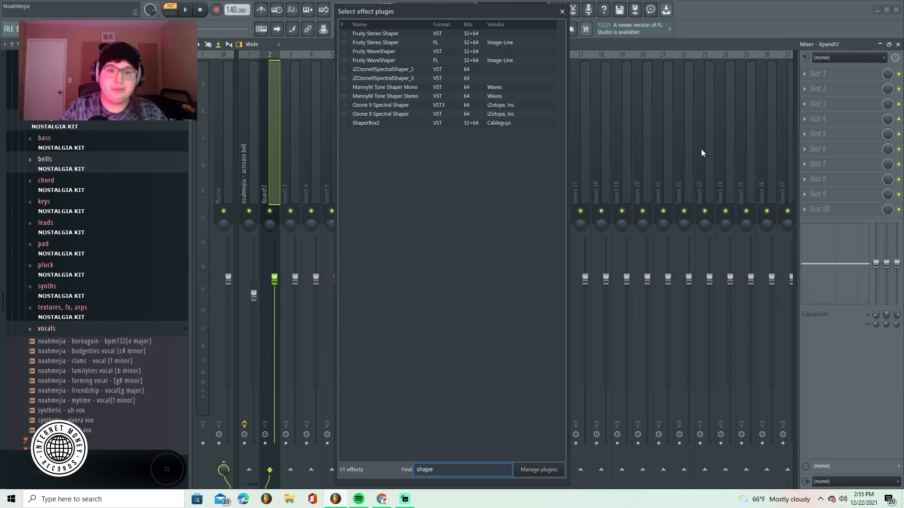
double_click(358, 123)
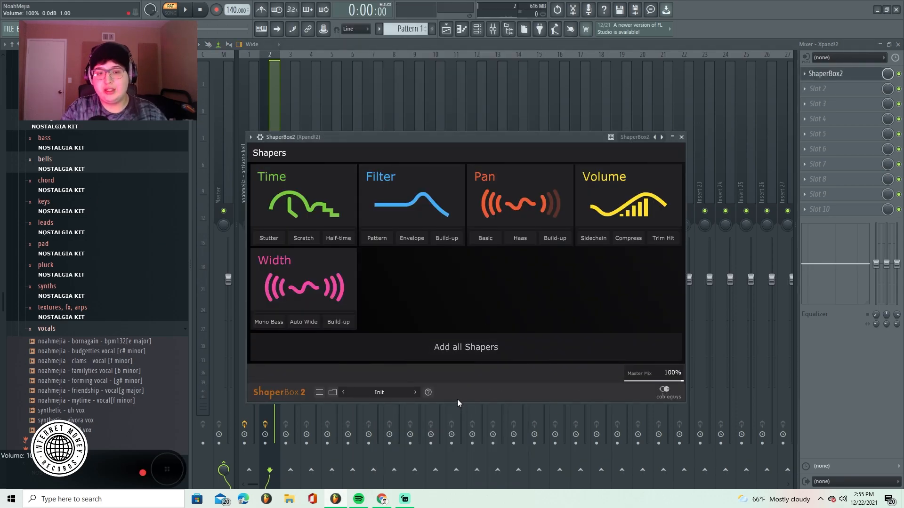
Apply the SynthlineDamper preset from ShaperBox 2's Instant Remix pack and audition it with the pattern playing.
left_click(343, 393)
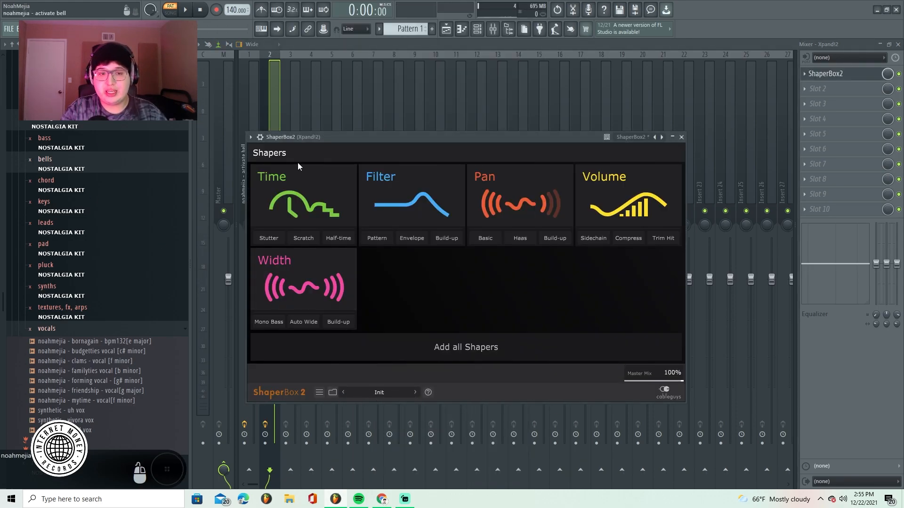
left_click(379, 393)
left_click(651, 266)
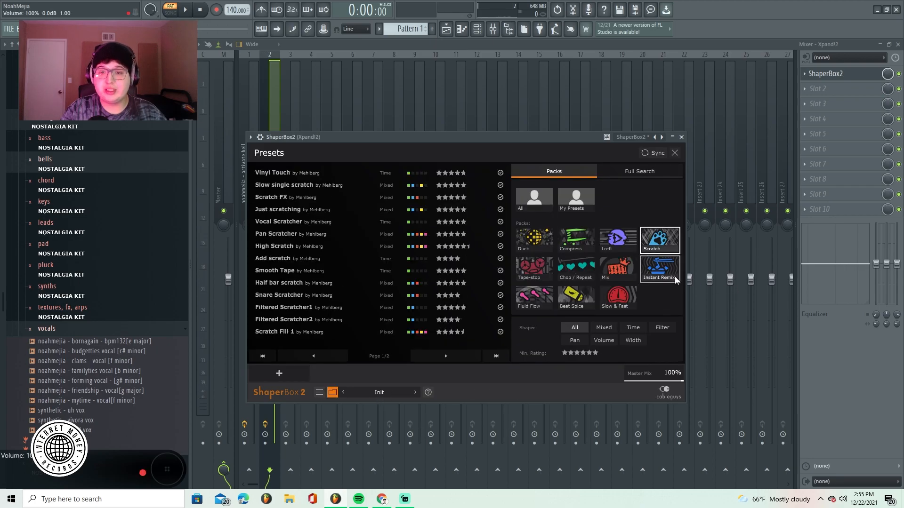
left_click(283, 246)
key("space")
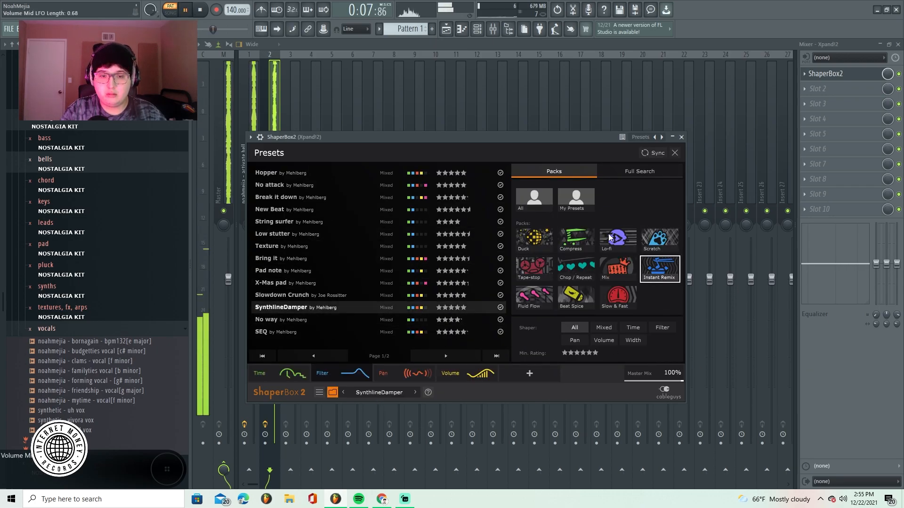
left_click(682, 137)
Load kHs Bitcrush in the second effect slot of the Xpand!2 track and adjust its crushing while auditioning the pattern.
left_click(800, 89)
left_click(522, 15)
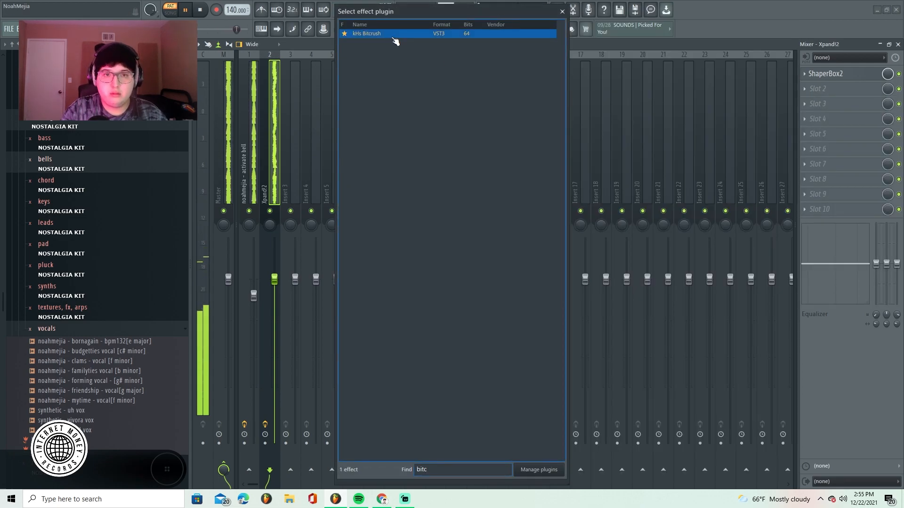
double_click(395, 33)
key("space")
mouse_move(338, 193)
left_mouse_down()
mouse_move(363, 185)
mouse_move(341, 200)
left_mouse_up()
left_click(366, 153)
key("space")
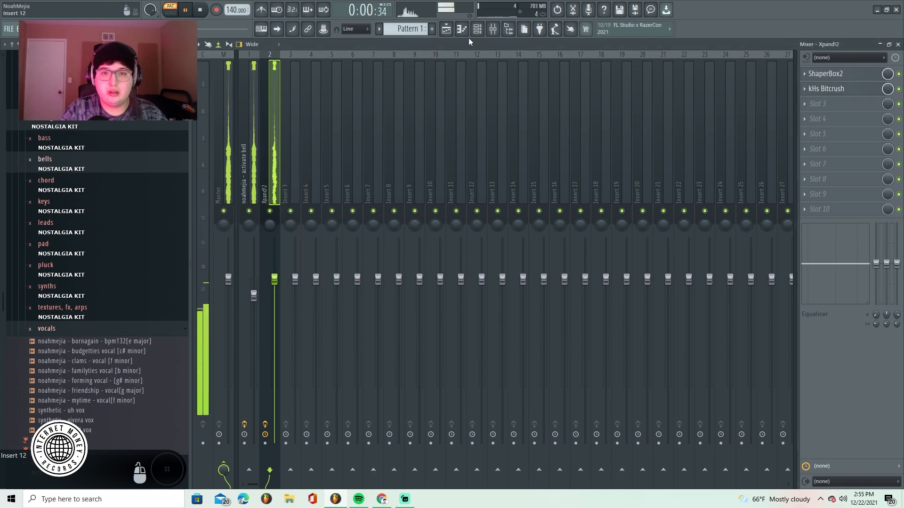
Transpose all Xpand!2 notes up one octave in the piano roll and return to the mixer.
left_click(477, 30)
right_click(441, 215)
left_click(483, 216)
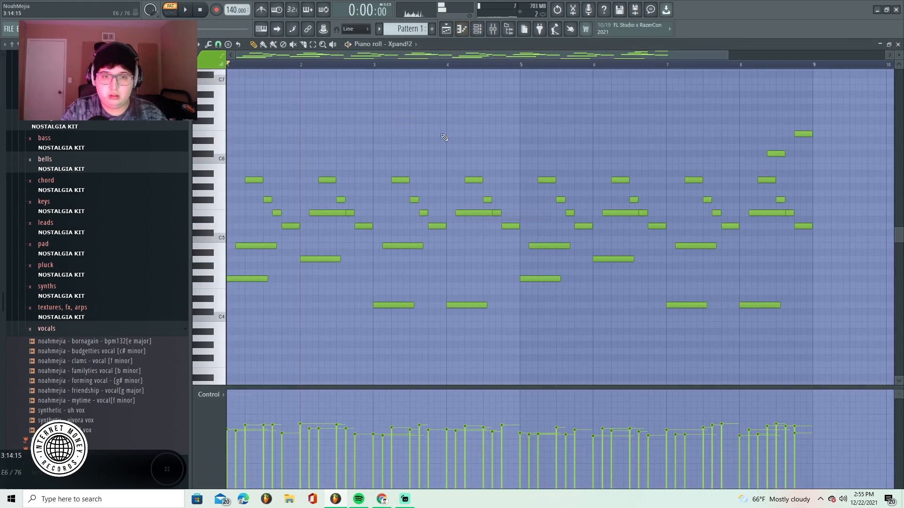
left_click(493, 29)
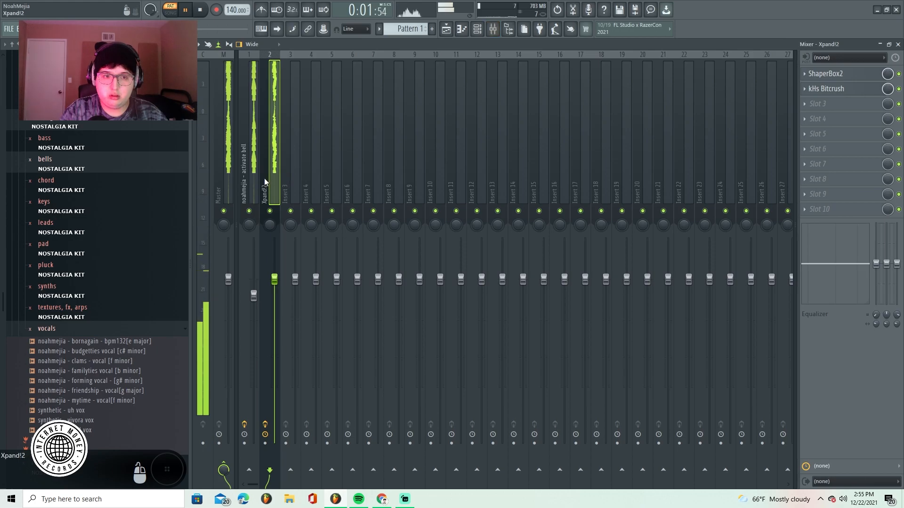
Balance the Xpand!2 track's fader against the bell while the pattern plays, and stop playback.
left_click_drag(274, 280, 276, 285)
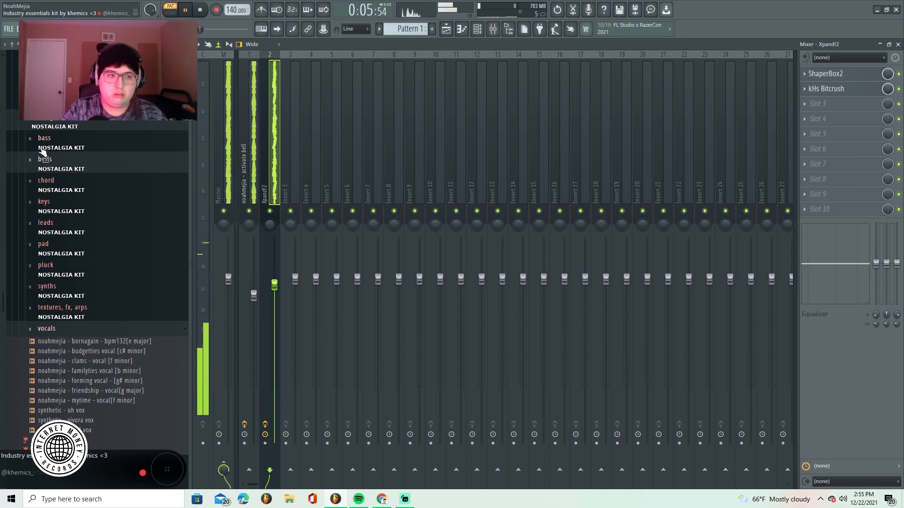
key("space")
key("F6")
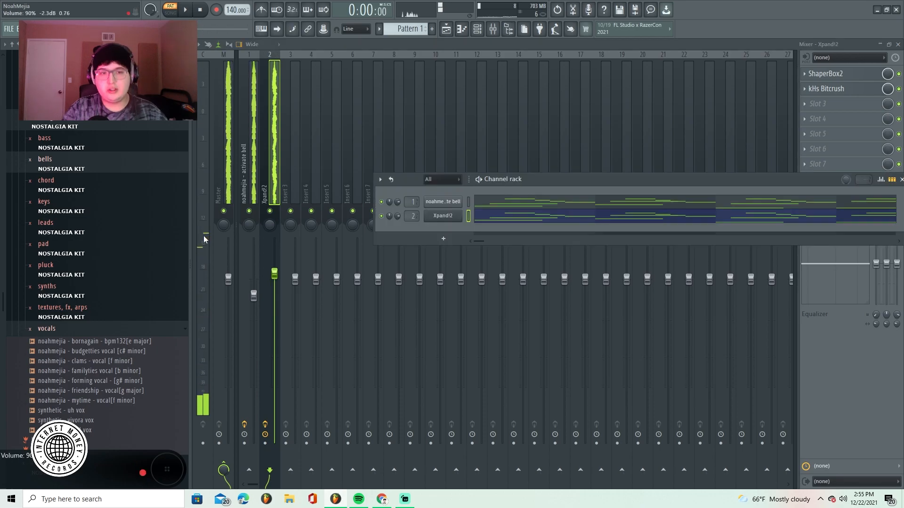
left_click(246, 136)
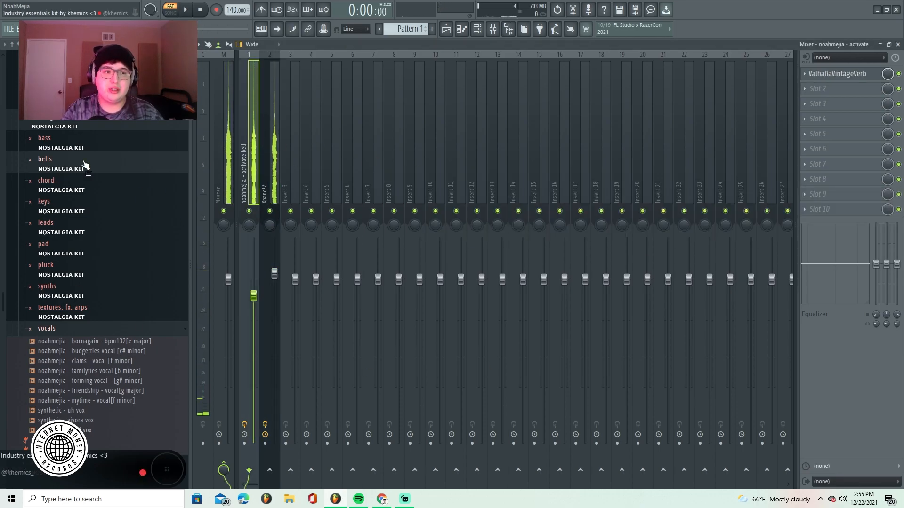
Preview the bornagain vocal sample (bpm132, E major) from the Nostalgia kit's vocals folder.
left_click(462, 31)
left_click(482, 31)
left_click(483, 31)
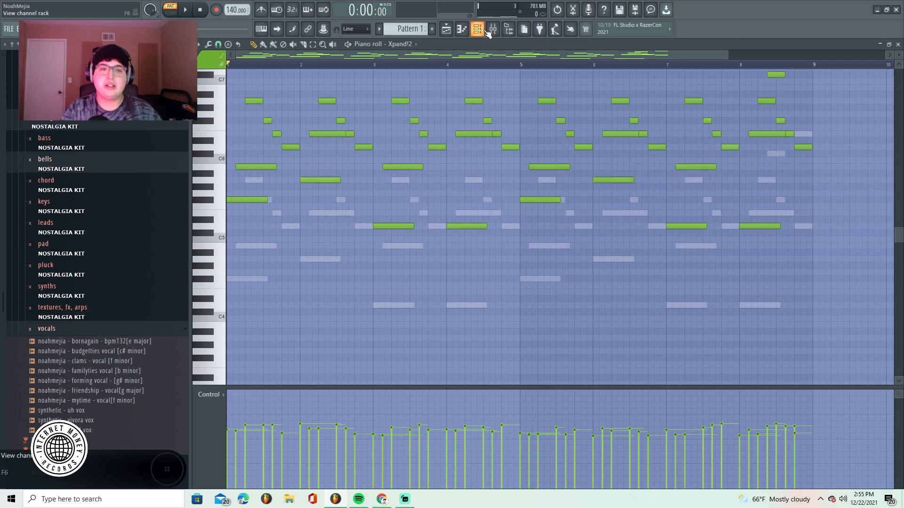
left_click(494, 31)
left_click(479, 31)
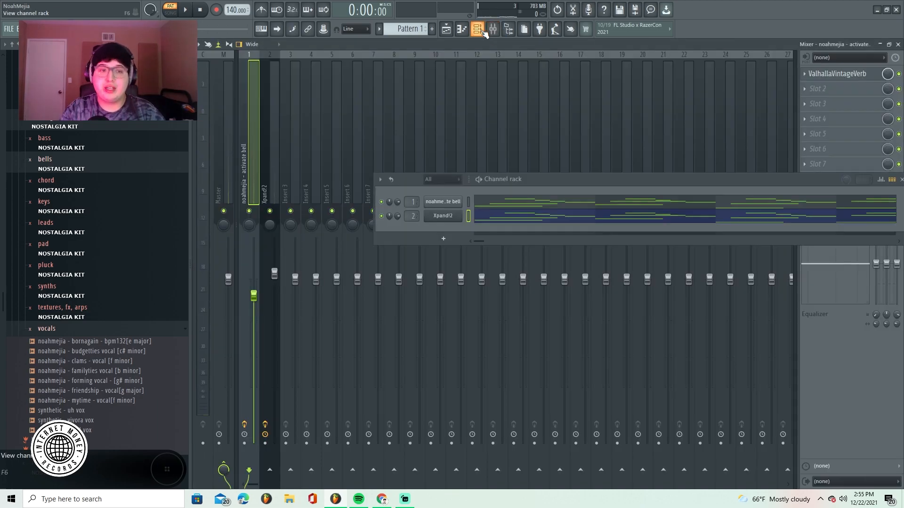
scroll(36, 227, "down", 2)
scroll(37, 227, "down", 3)
left_click(115, 224)
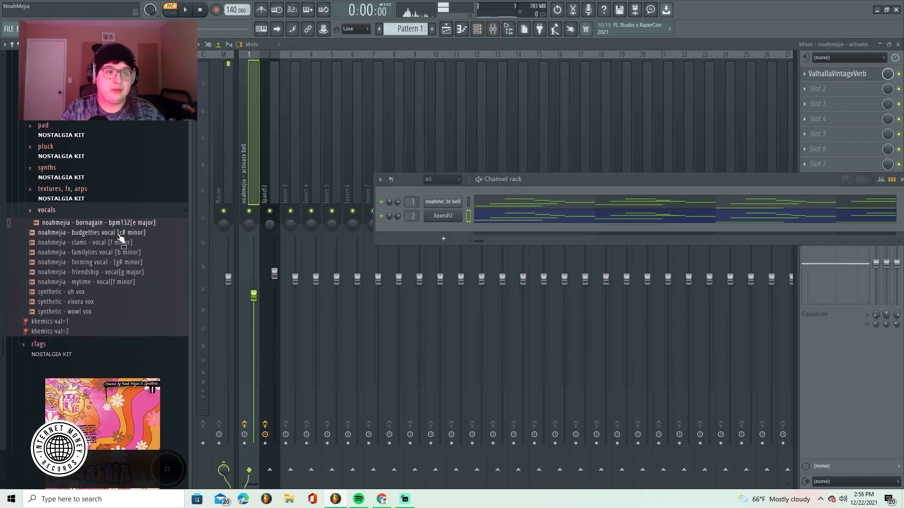
Add a second Xpand!2 channel and load the +01 Mr Sid preset from its Simple Arpeggios category.
scroll(115, 230, "up", 6)
key("space")
key("space")
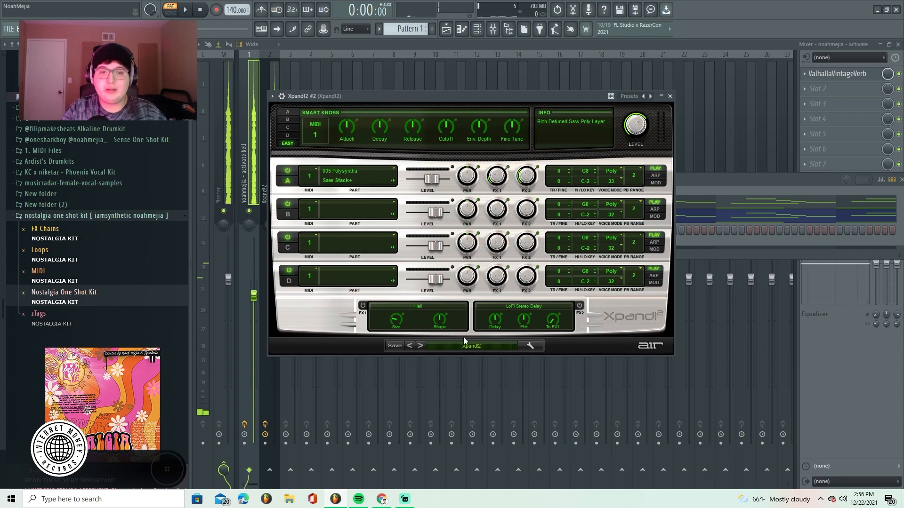
left_click(461, 346)
mouse_move(468, 347)
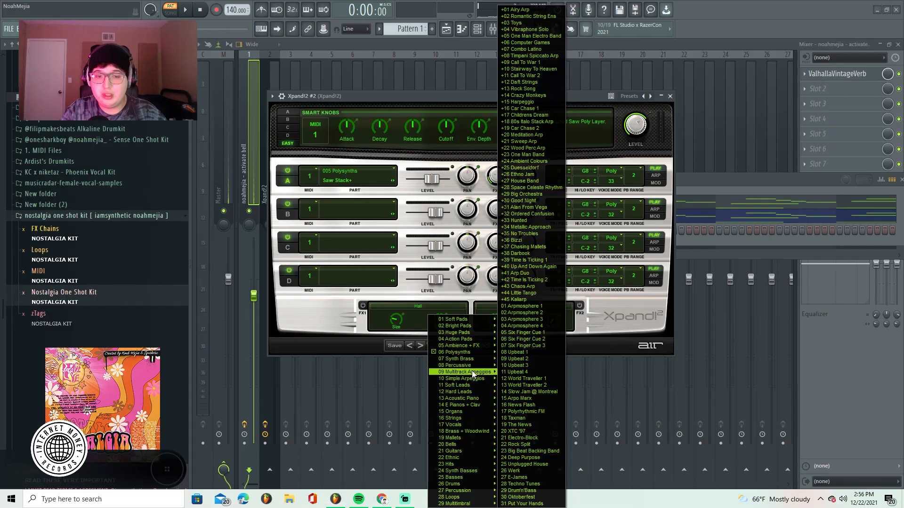
mouse_move(474, 383)
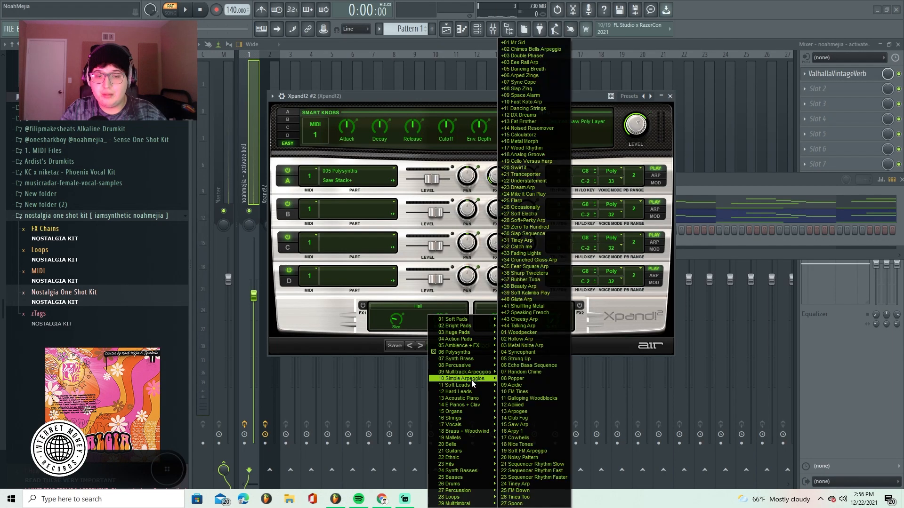
left_click(541, 43)
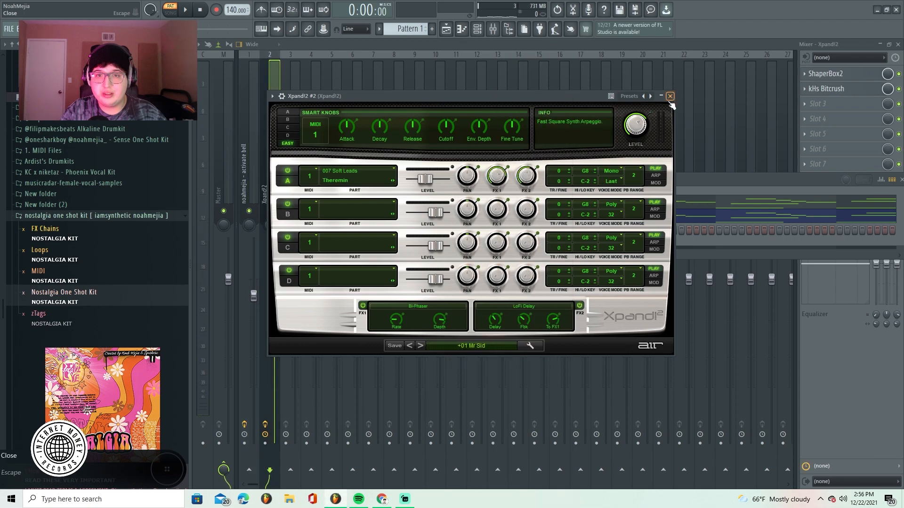
Copy the notes of the first Xpand!2 channel and paste them into the Xpand!2 #2 channel.
left_click(670, 96)
right_click(444, 216)
left_click(567, 225)
right_click(443, 230)
left_click(567, 248)
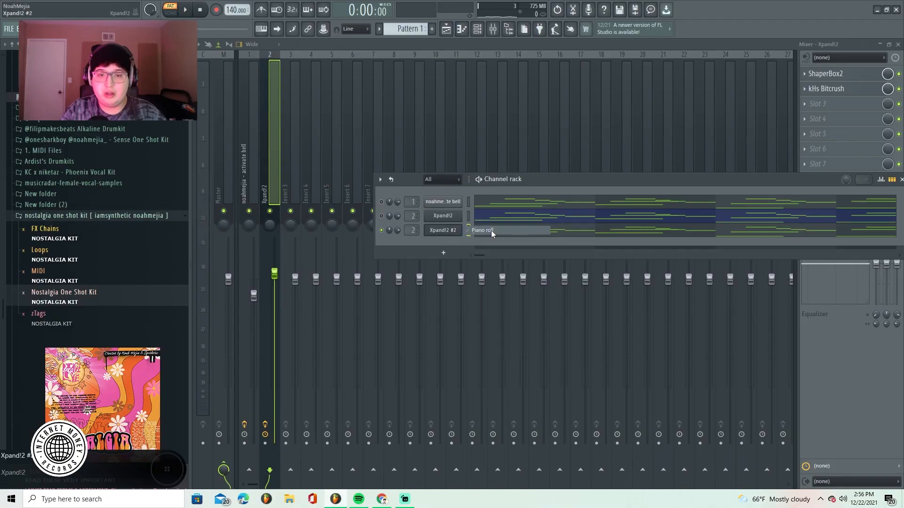
Transpose all Xpand!2 #2 notes up one octave in the piano roll and return to the mixer with the channel rack.
left_click(490, 231)
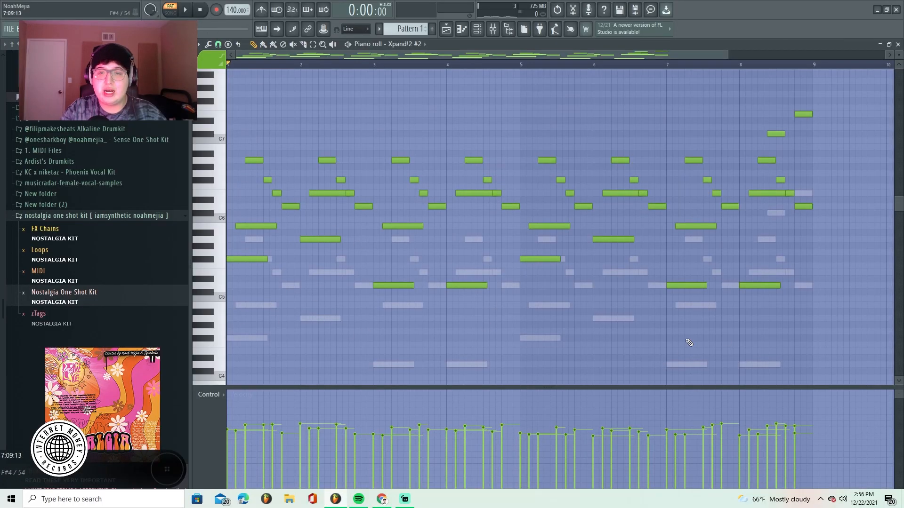
scroll(419, 256, "down", 2)
scroll(428, 222, "up", 2)
key("ctrl+Up")
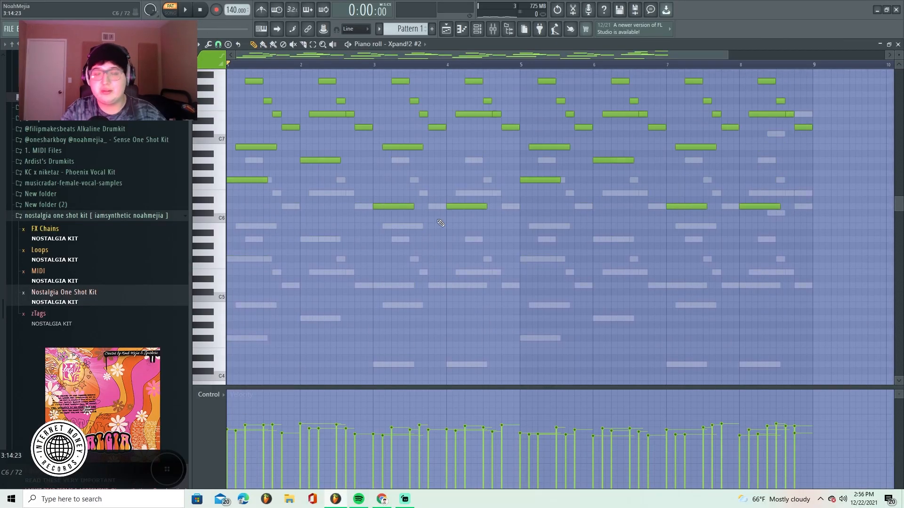
scroll(437, 223, "up", 2)
left_click(401, 107)
right_click(401, 107)
left_click(493, 29)
left_click(481, 30)
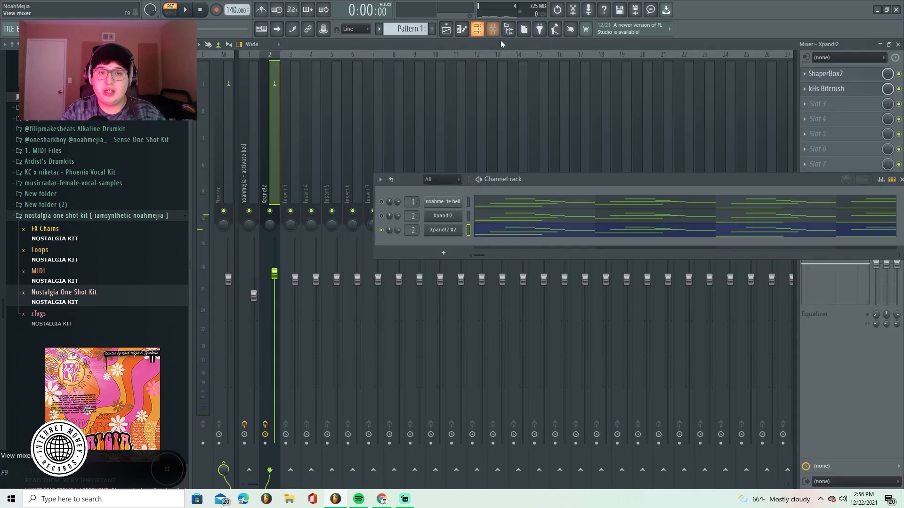
Route the Xpand!2 #2 channel to mixer track 3 and close its plugin window.
left_click(284, 163)
right_click(285, 160)
left_click(467, 147)
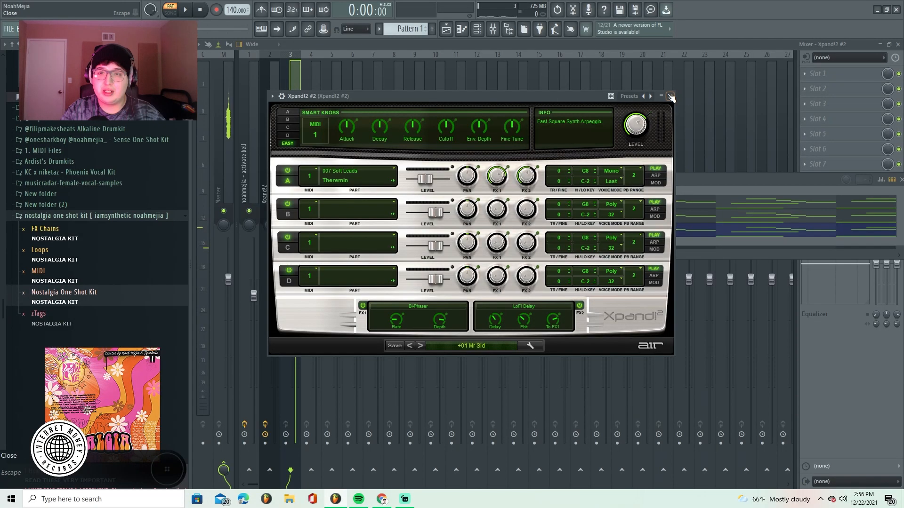
left_click(670, 96)
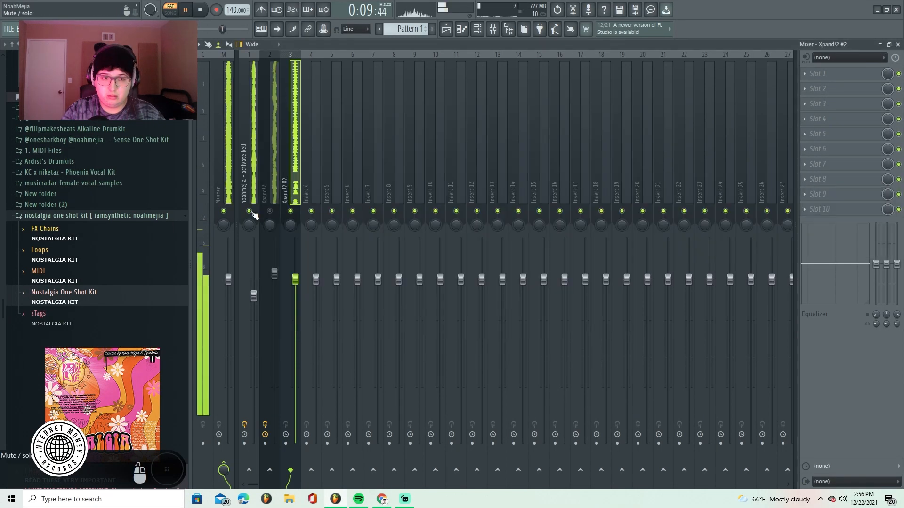
Audition the Xpand!2 #2 track with the bell and first Xpand!2 tracks muted, and stop playback.
left_click(249, 211)
left_click(277, 164)
left_click(296, 161)
key("space")
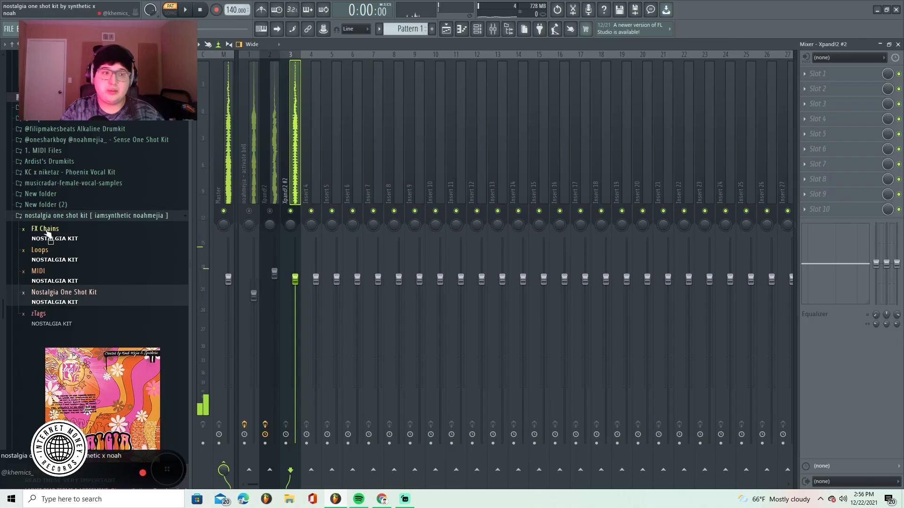
Load the classroom fx chain from the Nostalgia kit's FX Chains folder onto mixer track 3 and audition it.
left_click(49, 231)
scroll(151, 258, "up", 3)
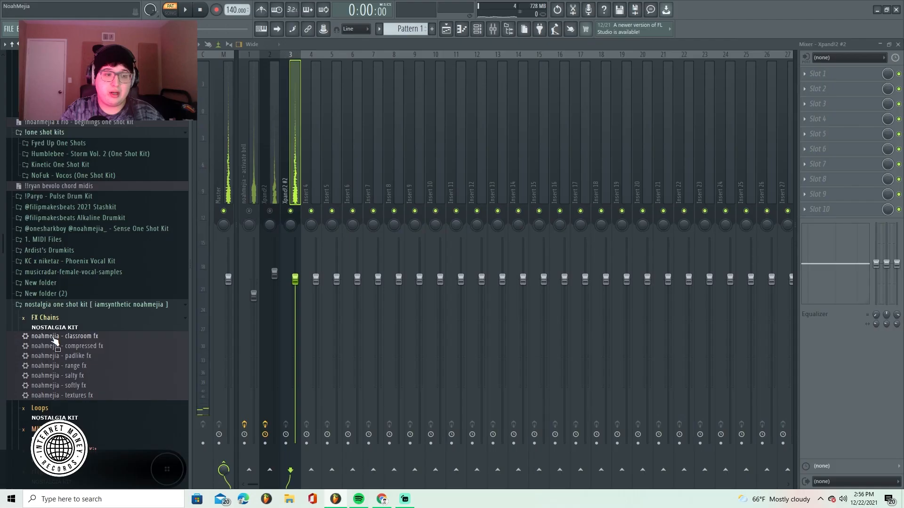
left_click_drag(60, 337, 297, 170)
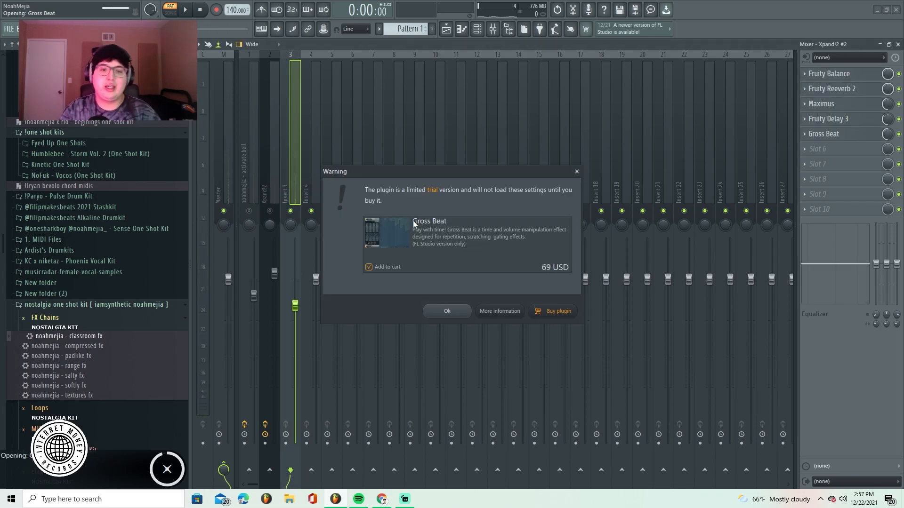
left_click(447, 310)
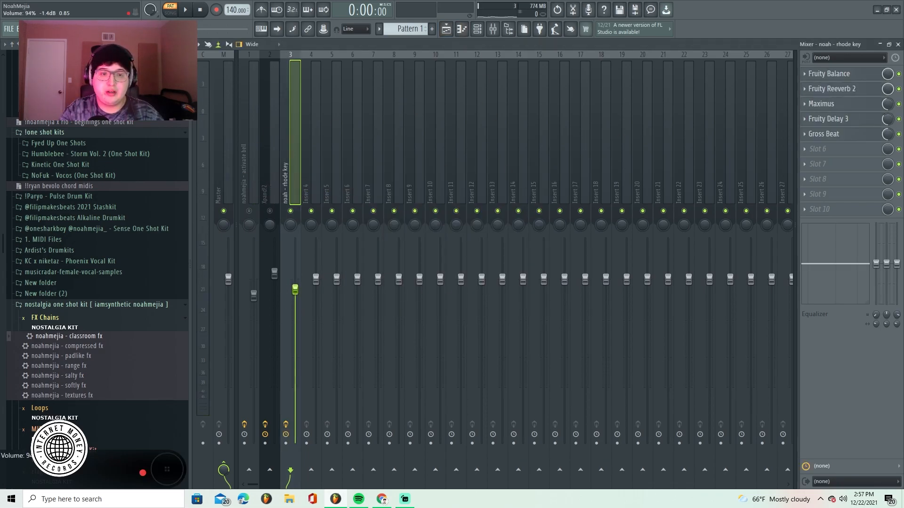
key("space")
Load the compressed fx chain onto mixer track 3 and adjust its fader while auditioning it against the other tracks.
left_click_drag(70, 346, 291, 169)
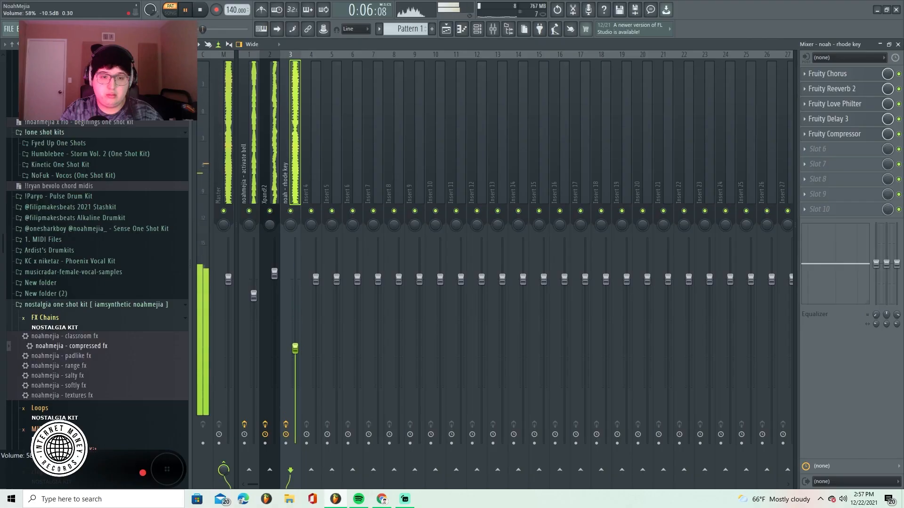
mouse_move(296, 349)
left_mouse_down()
mouse_move(295, 363)
mouse_move(296, 344)
left_mouse_up()
left_click(270, 210)
left_click(249, 210)
key("space")
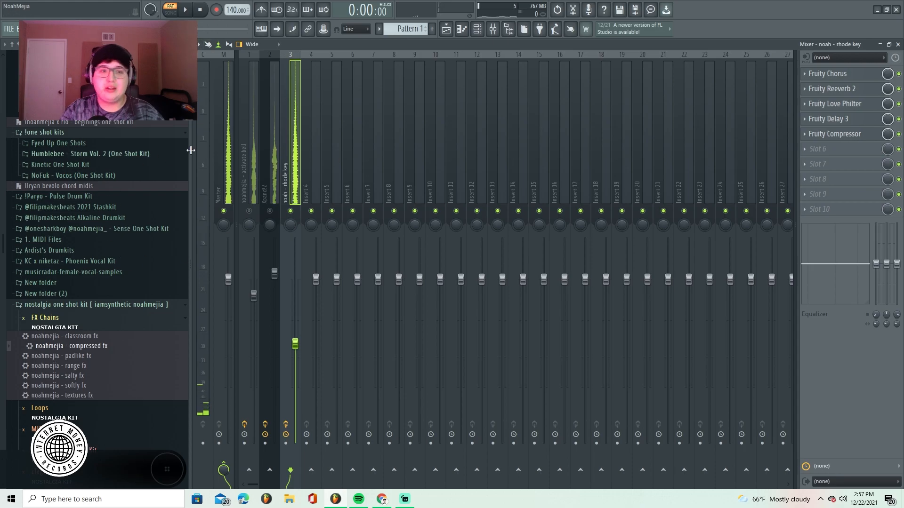
Examine the settings of the chorus, reverb, Love Philter, delay and compressor effects on mixer track 3.
left_click(821, 78)
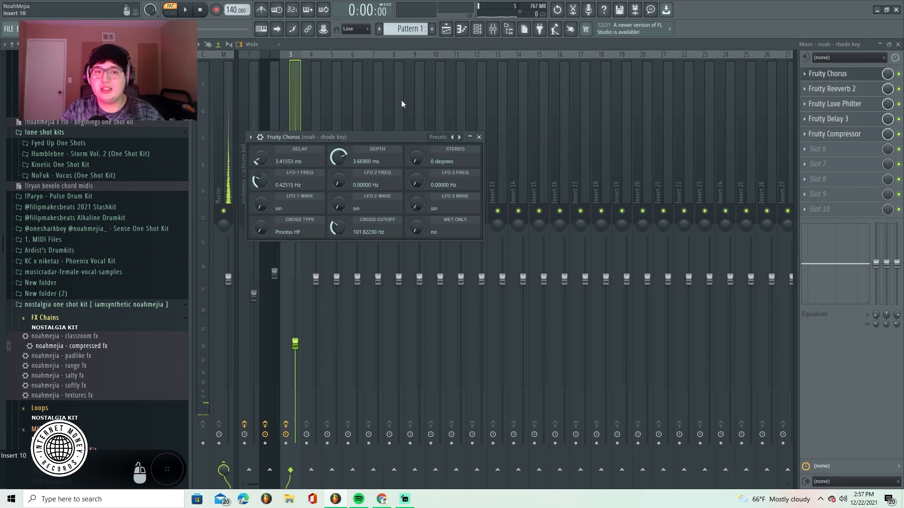
left_click(837, 94)
left_click(846, 105)
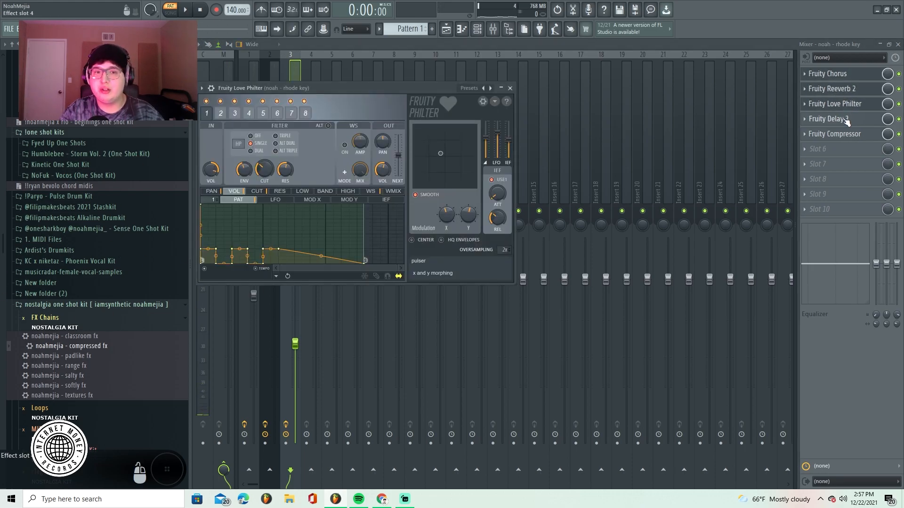
left_click(829, 119)
left_click(842, 137)
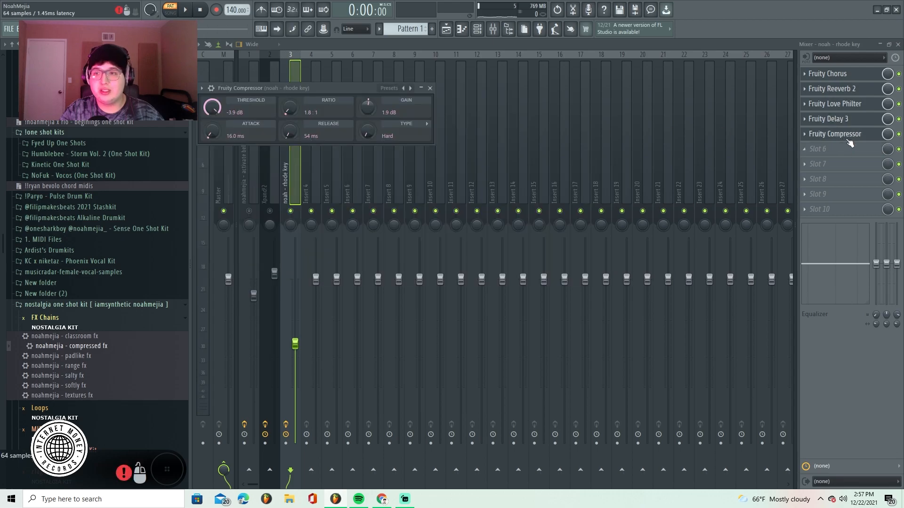
left_click(429, 88)
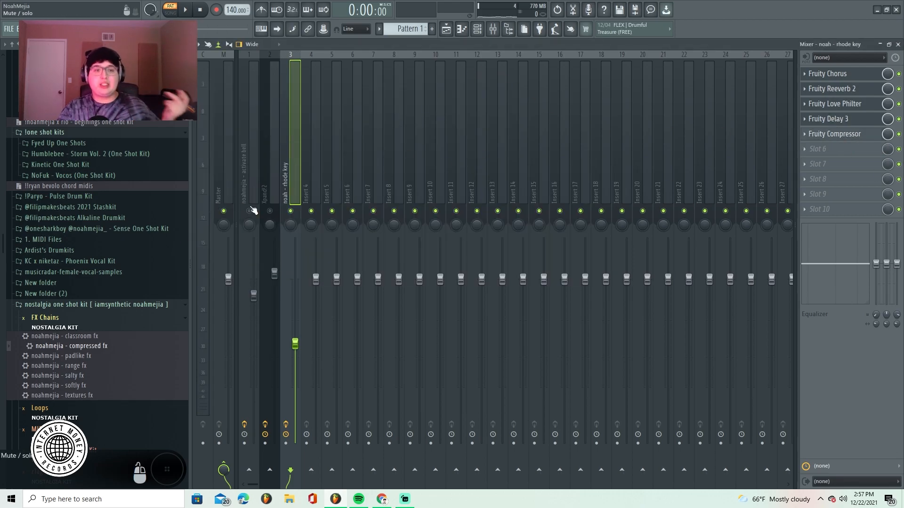
Load HalfTime in the sixth effect slot of mixer track 3, start playback and close the plugin window.
scroll(270, 213, "right", 2)
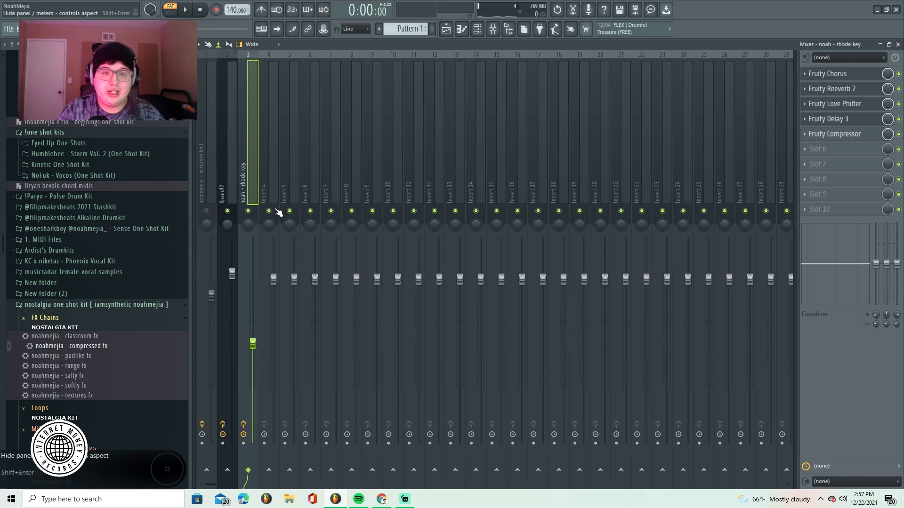
scroll(196, 192, "left", 2)
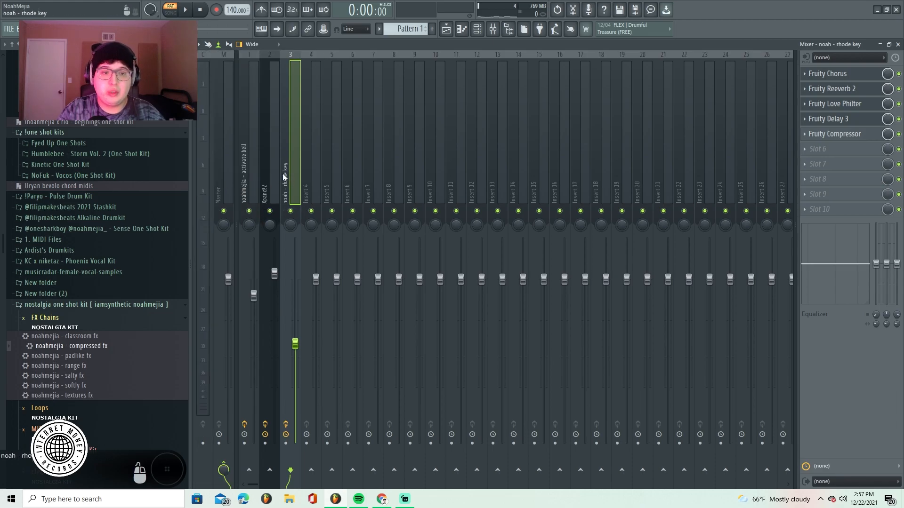
left_click(819, 149)
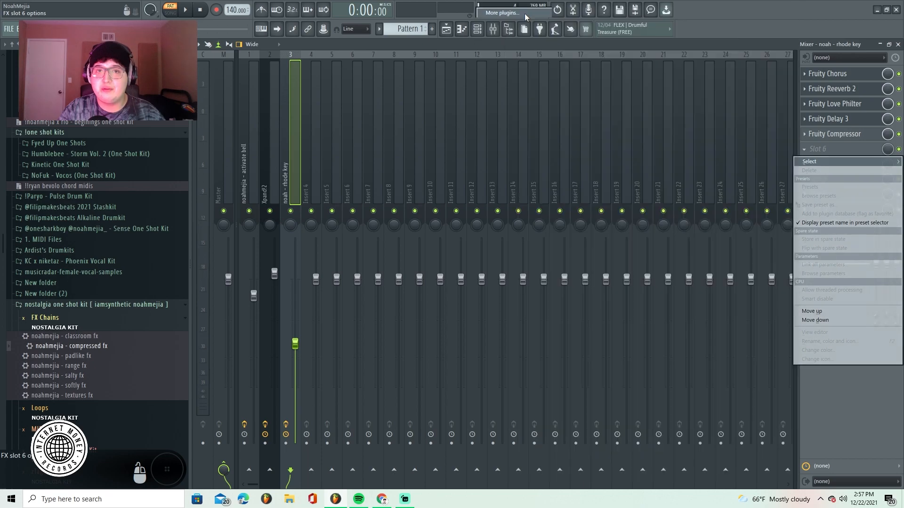
left_click(524, 13)
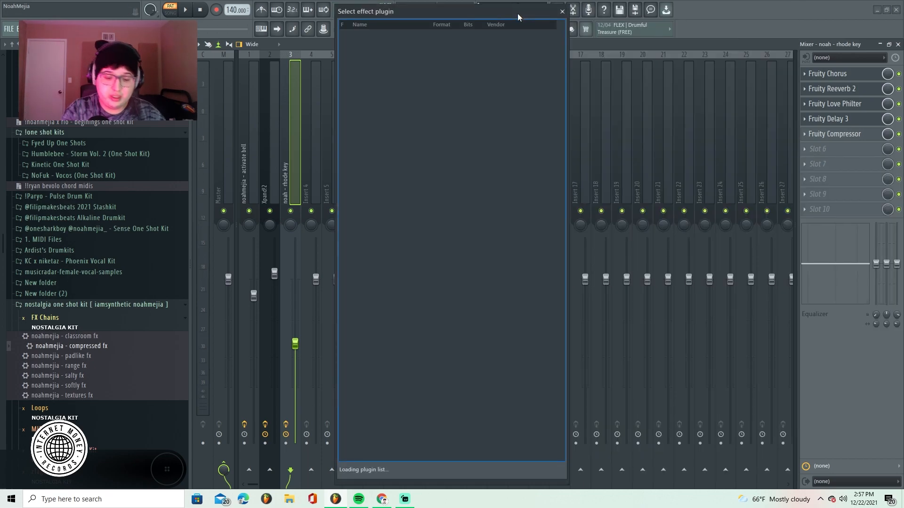
type("half")
double_click(392, 36)
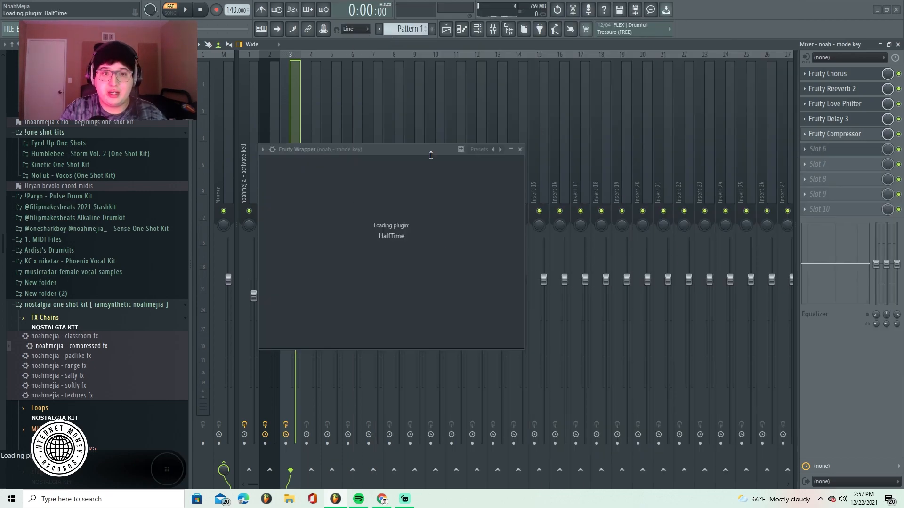
key("space")
left_click(491, 149)
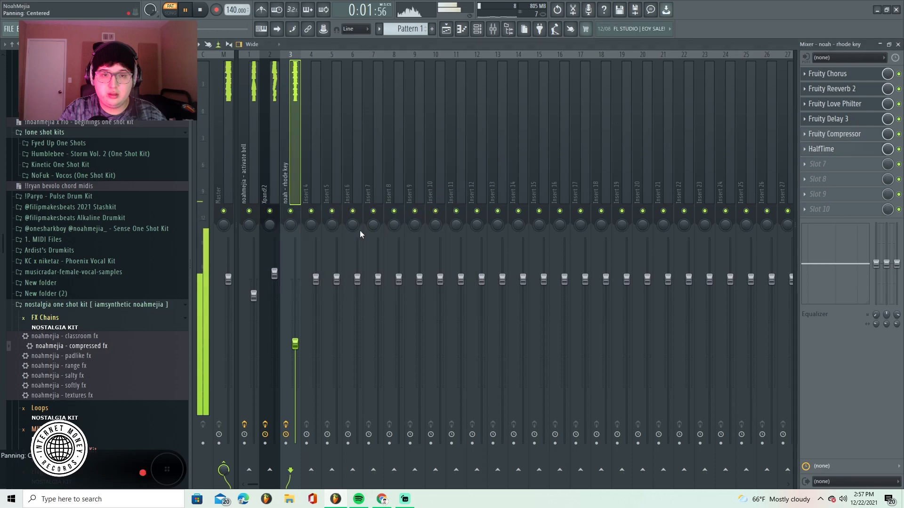
Review the Xpand!2 #2 notes in the piano roll and return to the mixer.
left_click(477, 29)
left_click(431, 233)
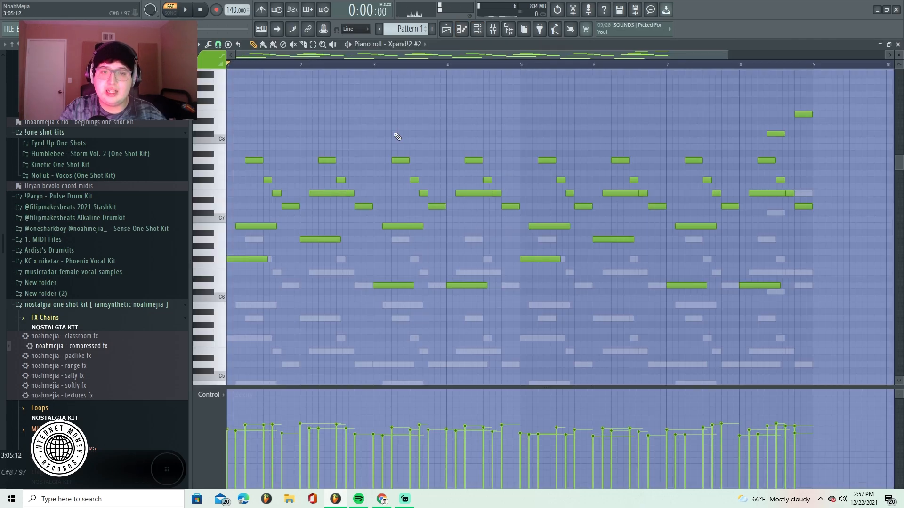
key("space")
left_click(492, 29)
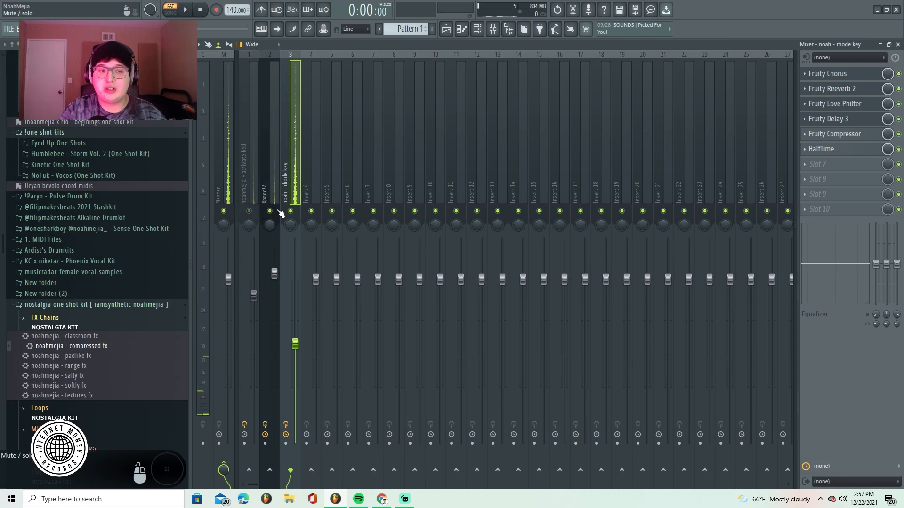
Load Delay ETERNITY in the seventh effect slot of mixer track 3 and lower its mix level while the pattern plays.
left_click(817, 166)
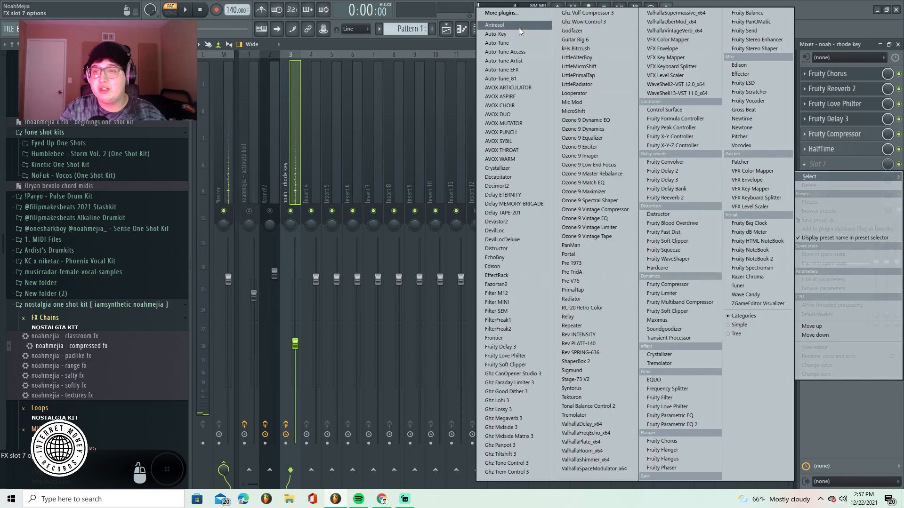
left_click(520, 21)
type("delay e")
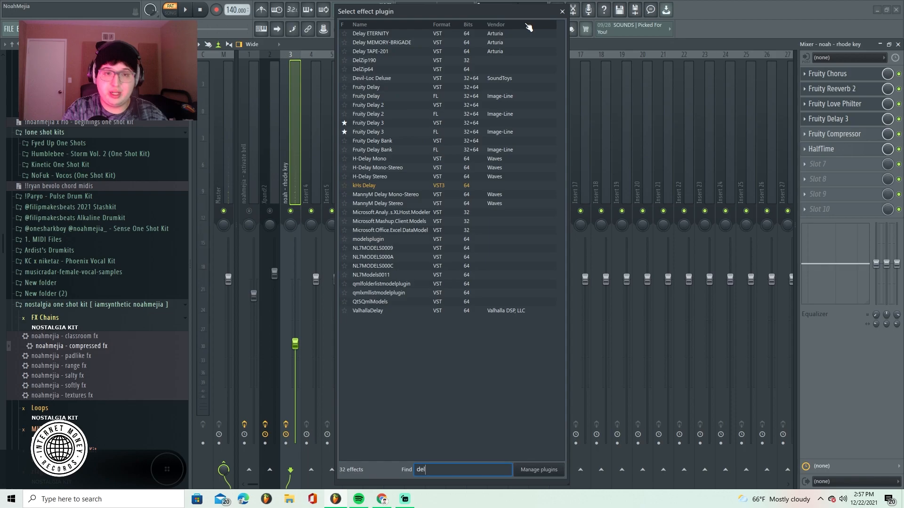
double_click(382, 33)
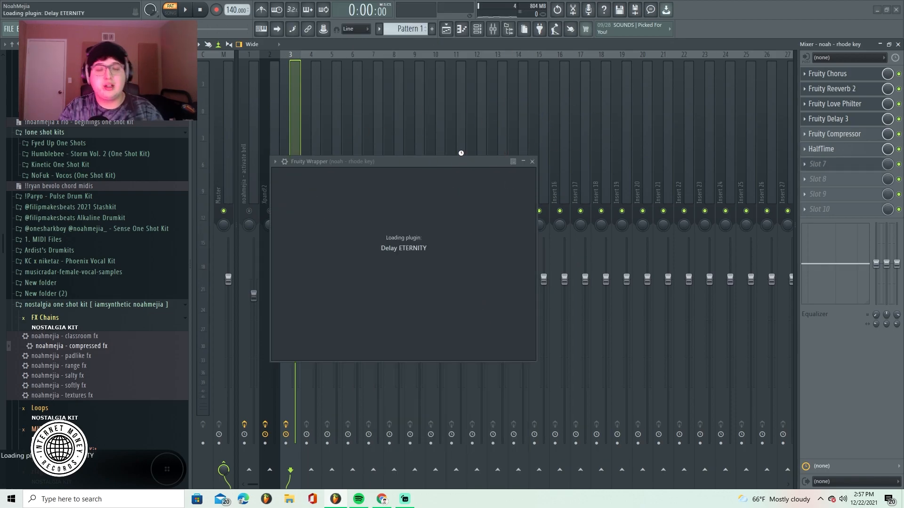
key("space")
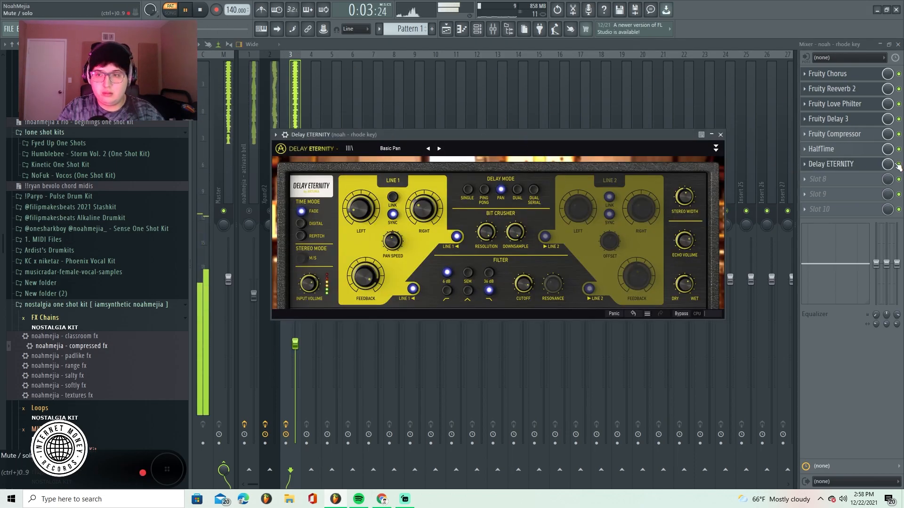
left_click(857, 164)
left_click_drag(887, 164, 891, 174)
key("space")
Load Ghz CanOpener Studio 3 in the eighth effect slot of mixer track 3 and audition it with the other tracks.
left_click(819, 179)
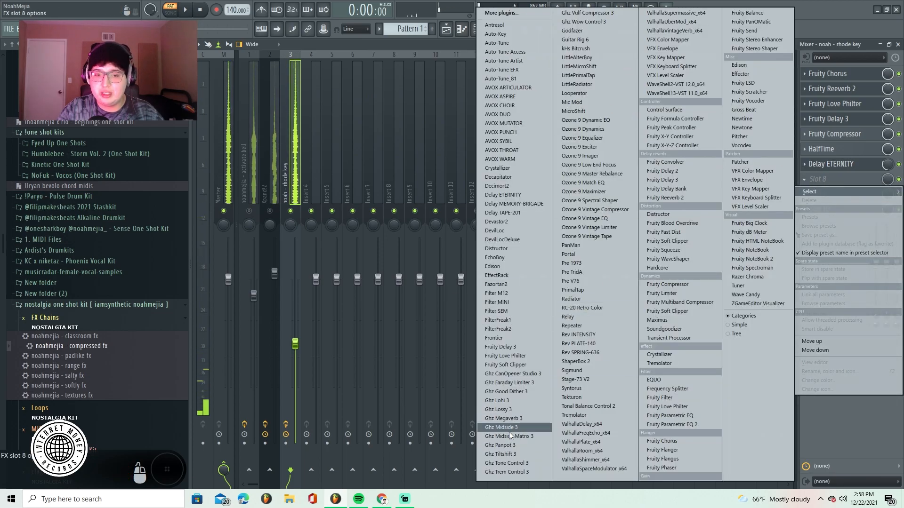
left_click(518, 374)
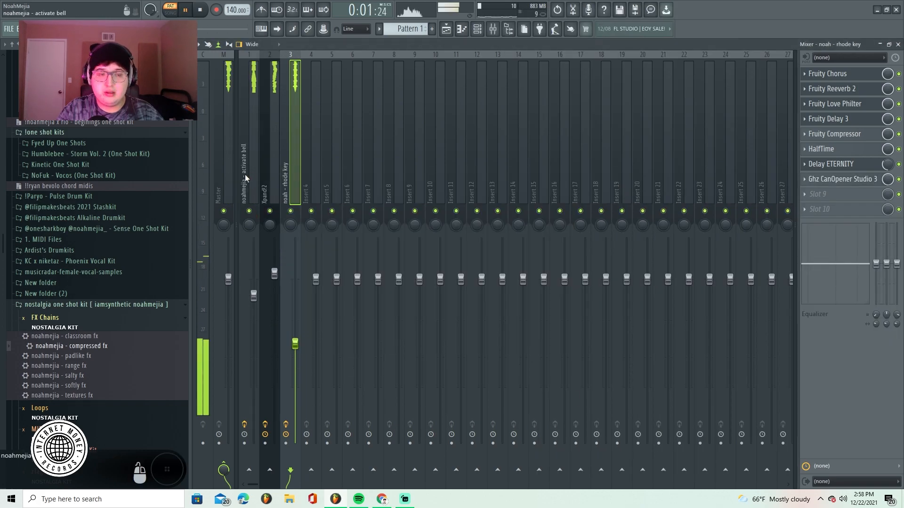
left_click(271, 153)
left_click(289, 138)
left_click(253, 146)
left_click(271, 136)
left_click(296, 120)
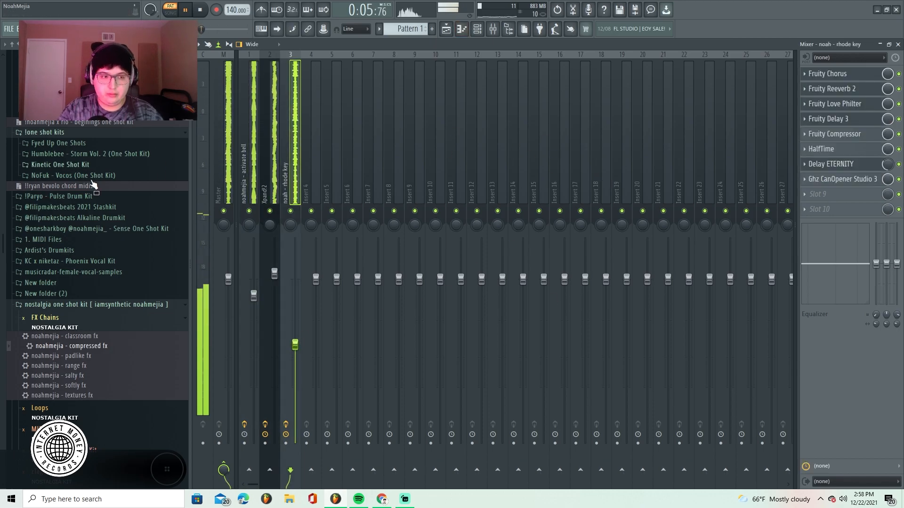
Load Fruity Parametric EQ 2 in the first effect slot of the master track, check the spectrum during playback and close the plugin window.
left_click(448, 31)
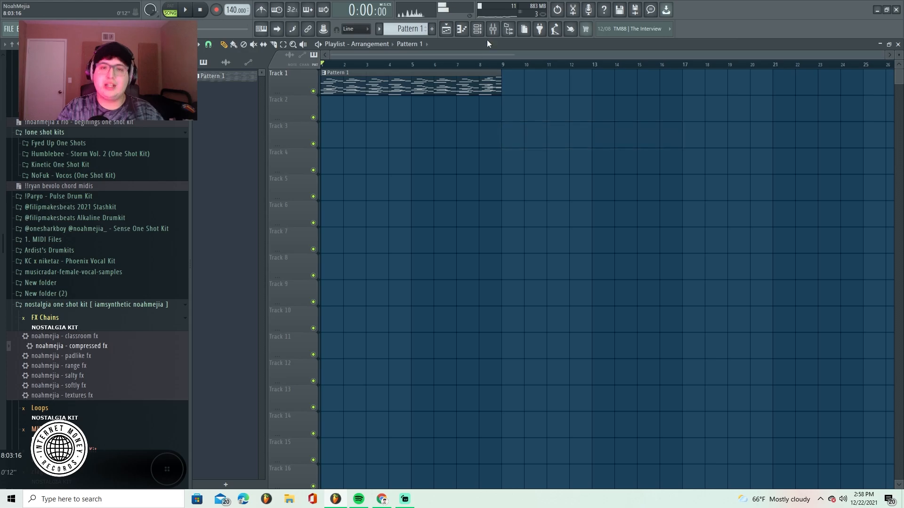
left_click(491, 31)
left_click(478, 31)
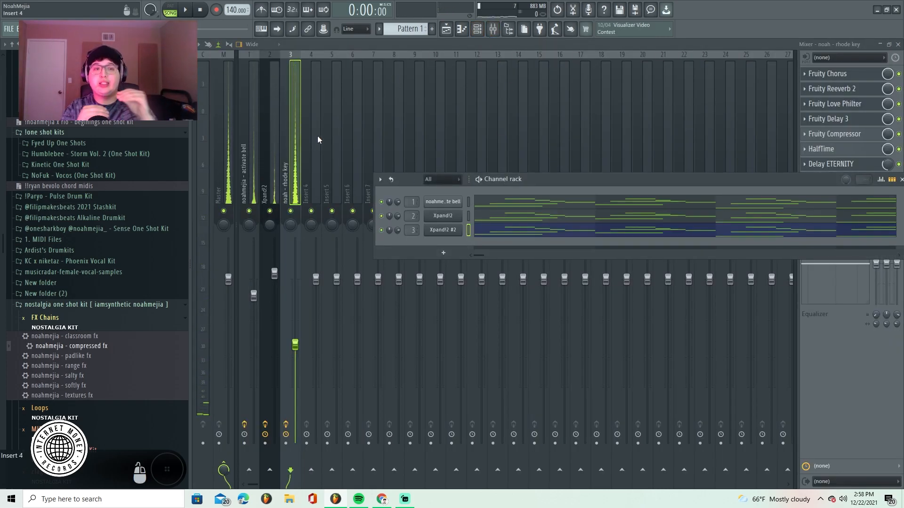
left_click(227, 74)
left_click(823, 74)
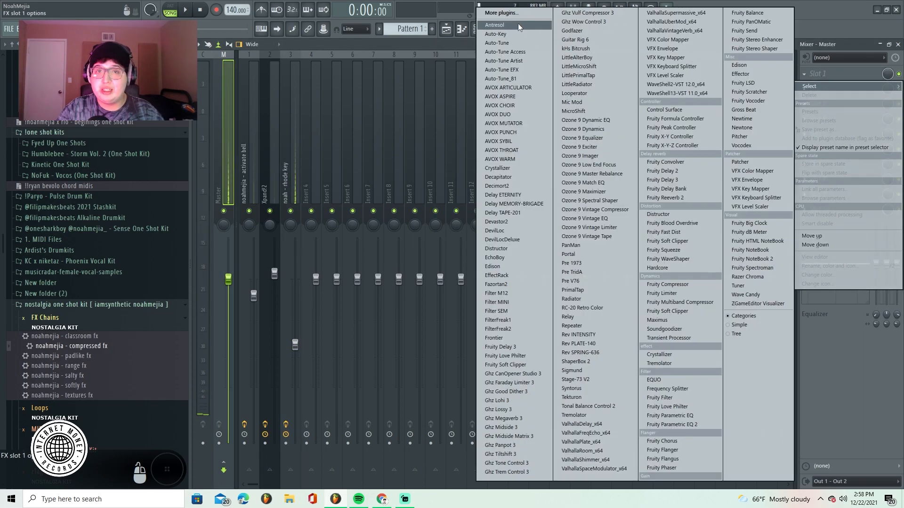
left_click(520, 13)
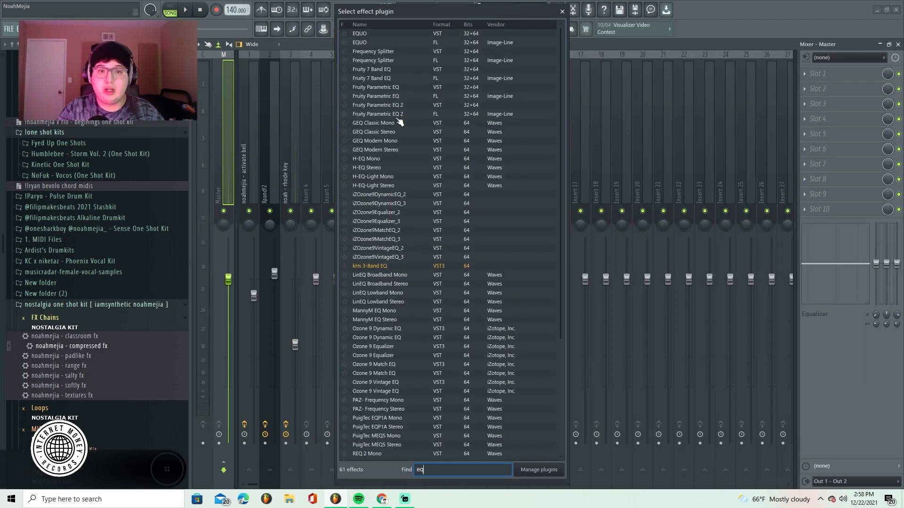
double_click(399, 116)
key("space")
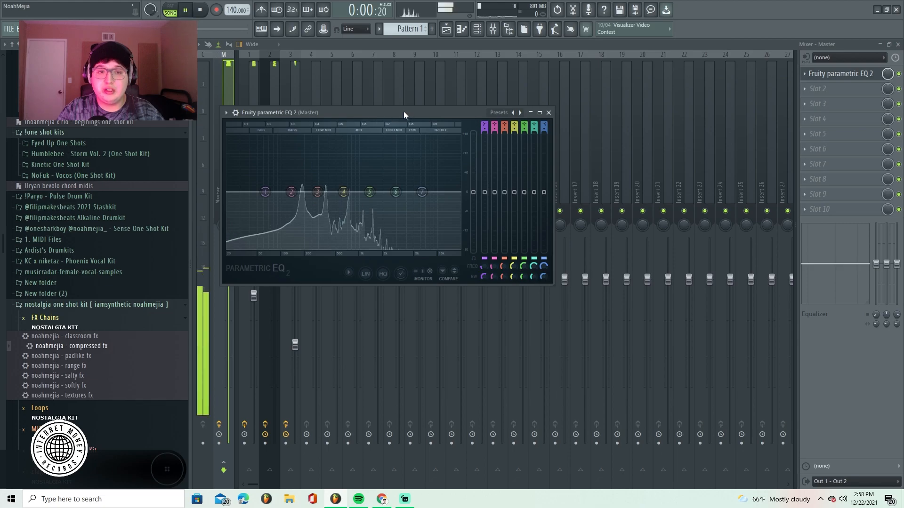
left_click_drag(404, 114, 428, 107)
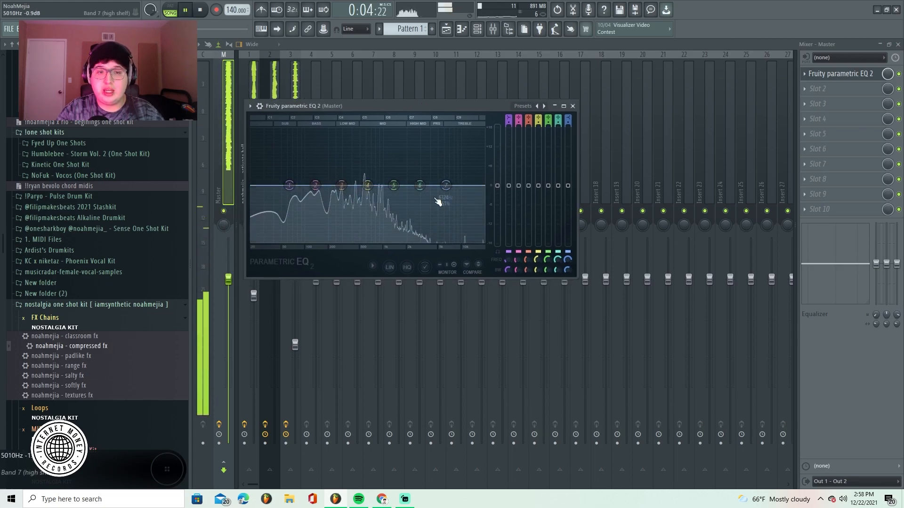
left_click(572, 106)
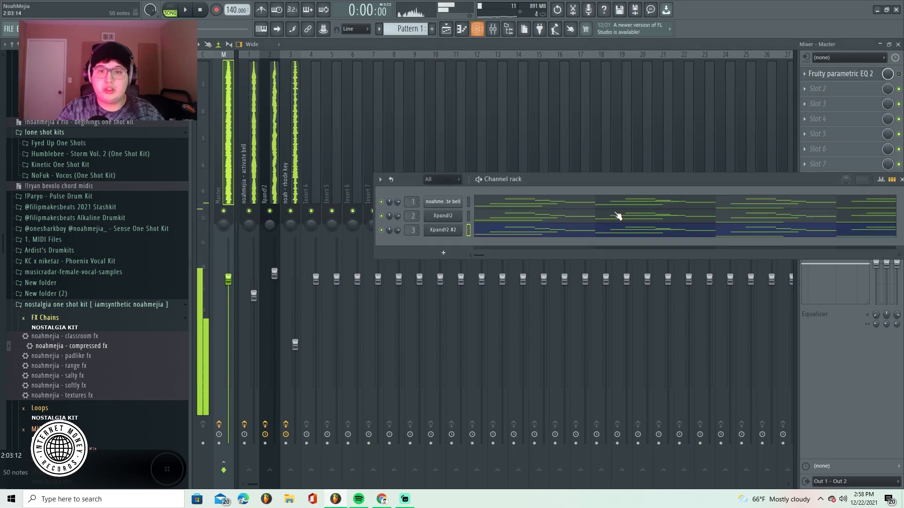
Browse the Nostalgia One Shot Kit to its leads, add the synthetic - vanilla lead sample as a channel and open its piano roll.
scroll(158, 281, "down", 4)
left_click(52, 207)
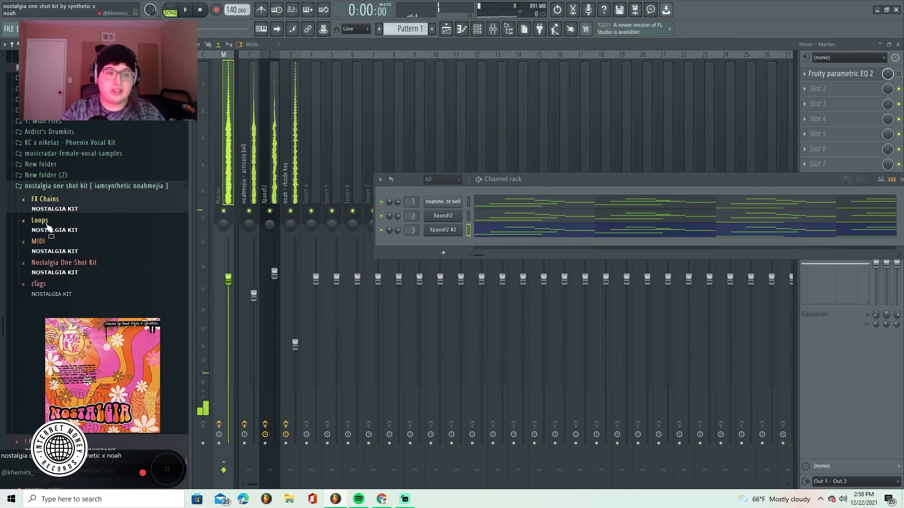
left_click(54, 229)
scroll(71, 243, "down", 8)
scroll(95, 250, "up", 5)
left_click(58, 232)
left_click(72, 267)
scroll(89, 242, "down", 7)
left_click(52, 146)
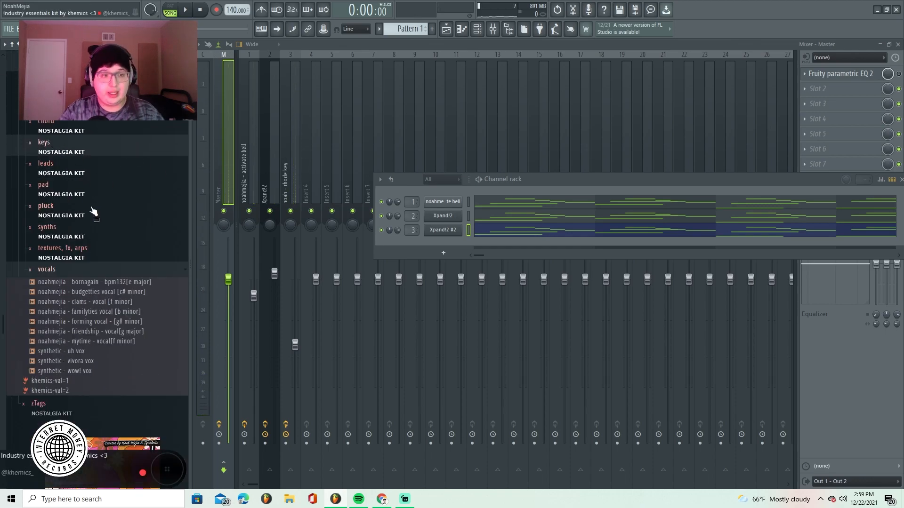
left_click(67, 169)
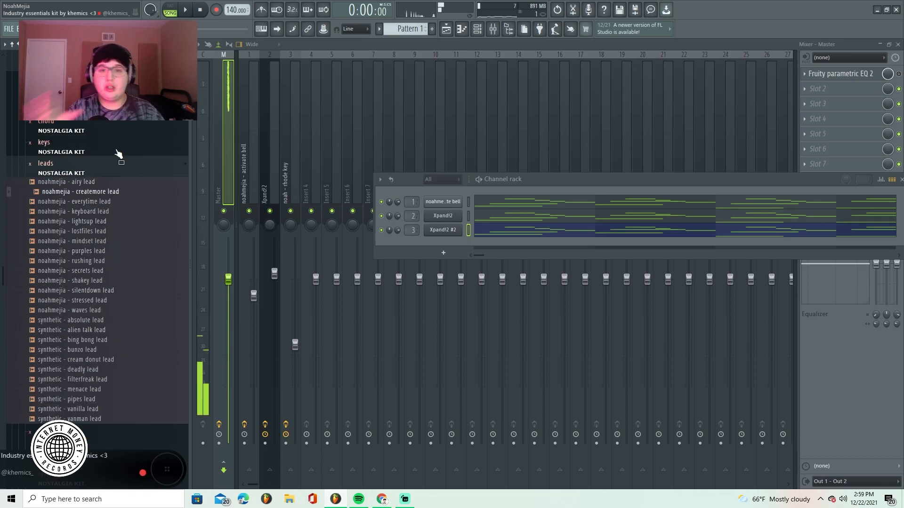
left_click_drag(439, 245, 407, 236)
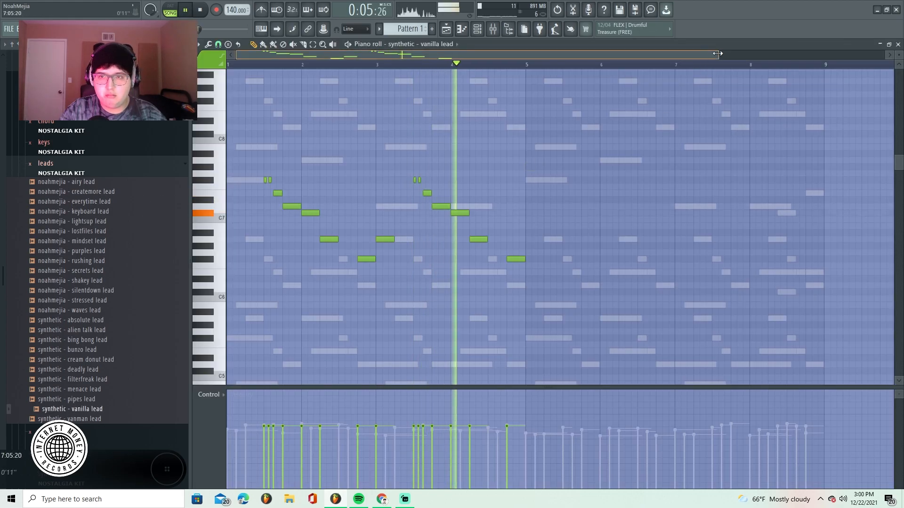
Add a short D6 slide note at the end of bar 4 in the vanilla lead, starting at 4:15:00 with duration 0:00:08.
left_click_drag(717, 53, 419, 54)
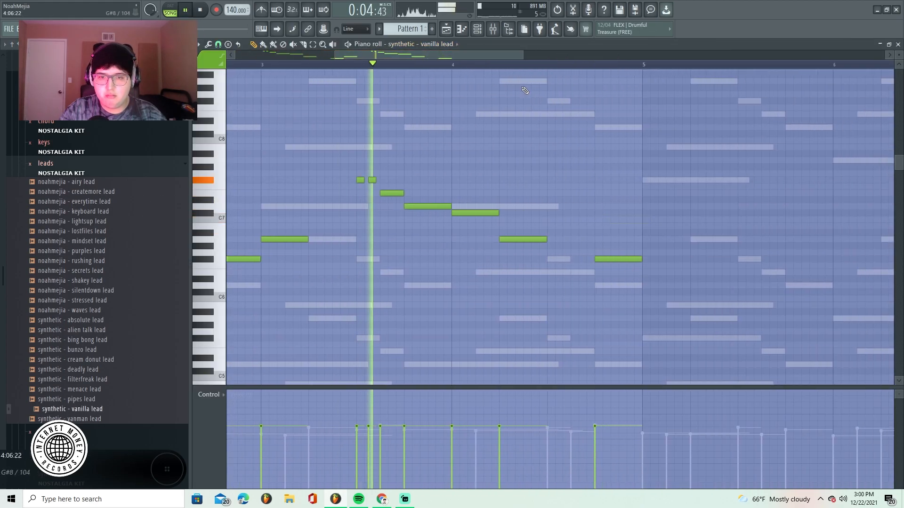
left_click(626, 285)
left_click_drag(662, 287, 616, 289)
key("space")
double_click(621, 286)
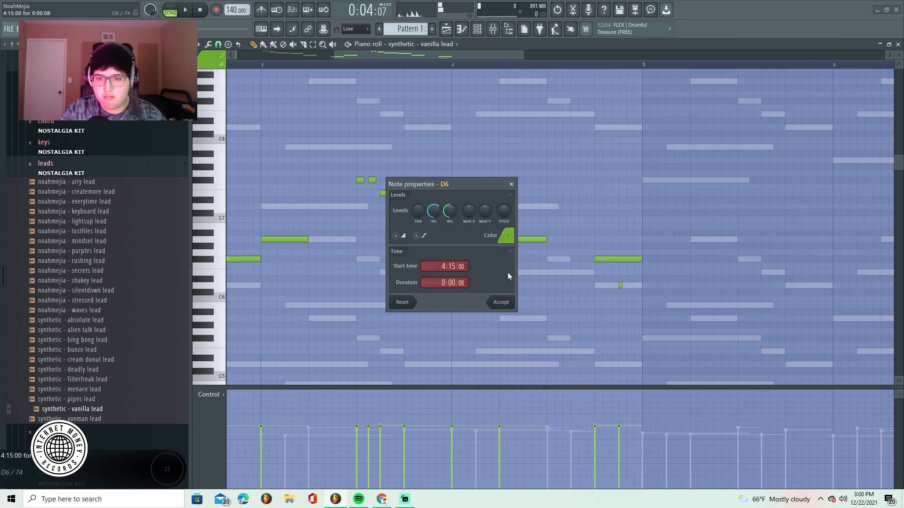
left_click(512, 304)
Audition the vanilla lead around bar 4 and delete the short F#7 note near the end of that bar.
key("space")
key("space")
left_click_drag(898, 55, 898, 60)
left_click_drag(521, 55, 508, 56)
left_click(288, 64)
key("space")
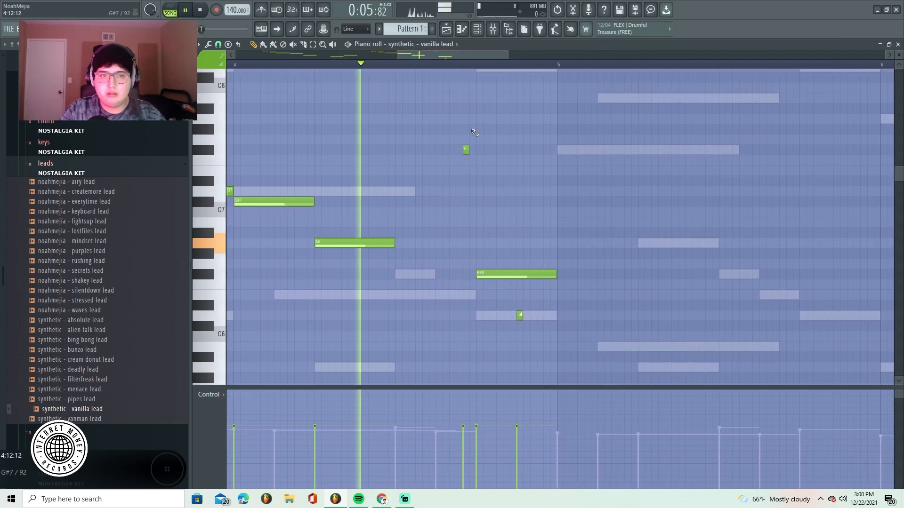
right_click(466, 149)
key("space")
key("space")
left_click_drag(235, 65, 500, 63)
scroll(559, 63, "down", 5)
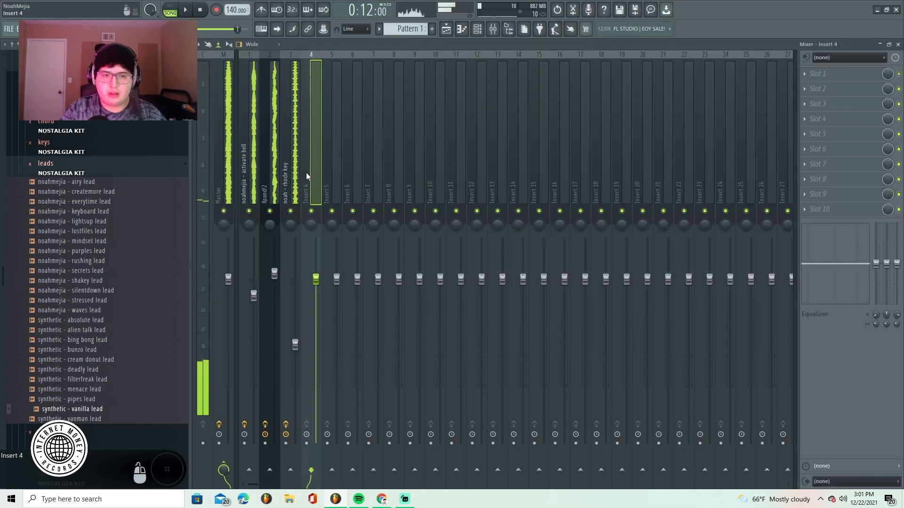
Route the vanilla lead to mixer track 4 and load ValhallaVintageVerb in its first effect slot with a 79.2% mix.
right_click(322, 54)
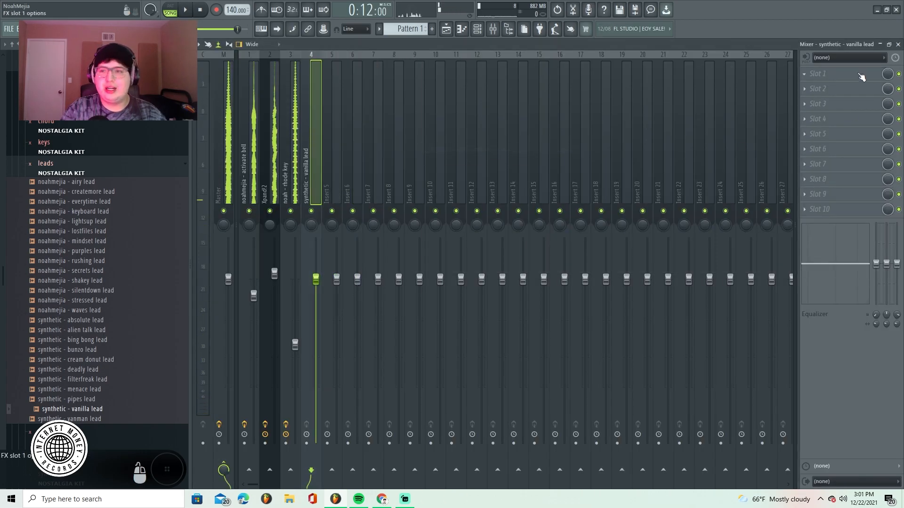
left_click(862, 77)
left_click(525, 28)
type("val")
double_click(372, 114)
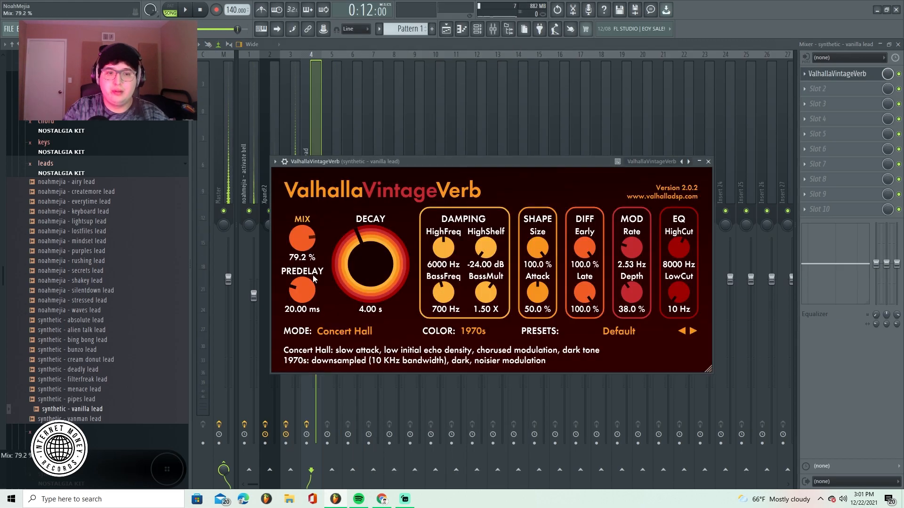
Load Fruity Delay 3 in the second effect slot of the vanilla lead's mixer track and lower its mix level.
left_click(834, 90)
left_click(487, 14)
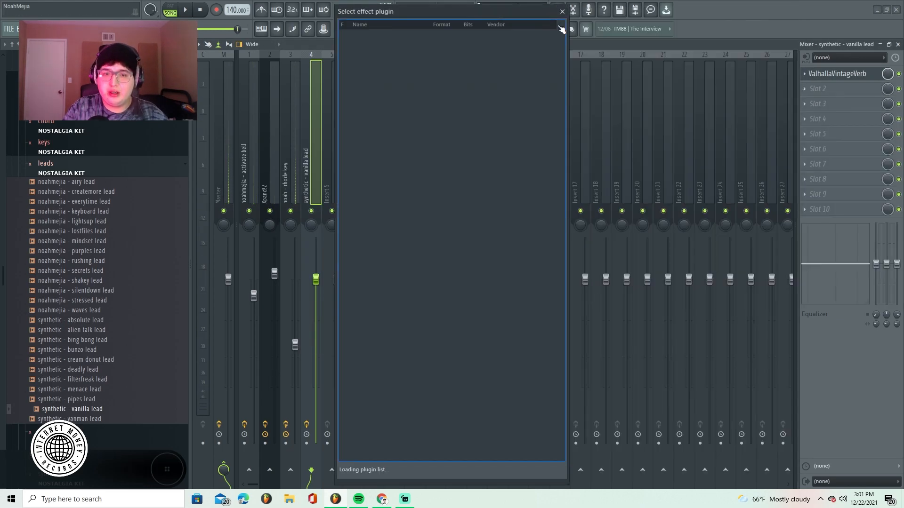
type("dela")
double_click(375, 106)
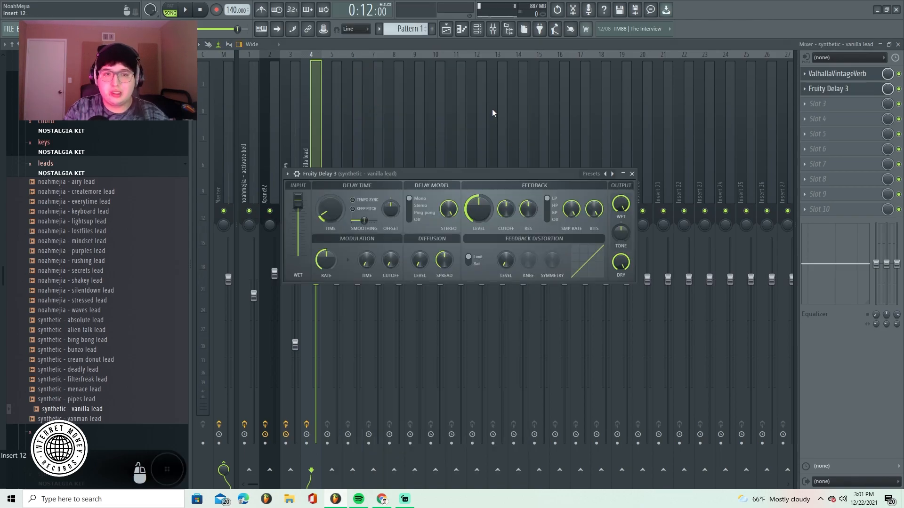
left_click(870, 106)
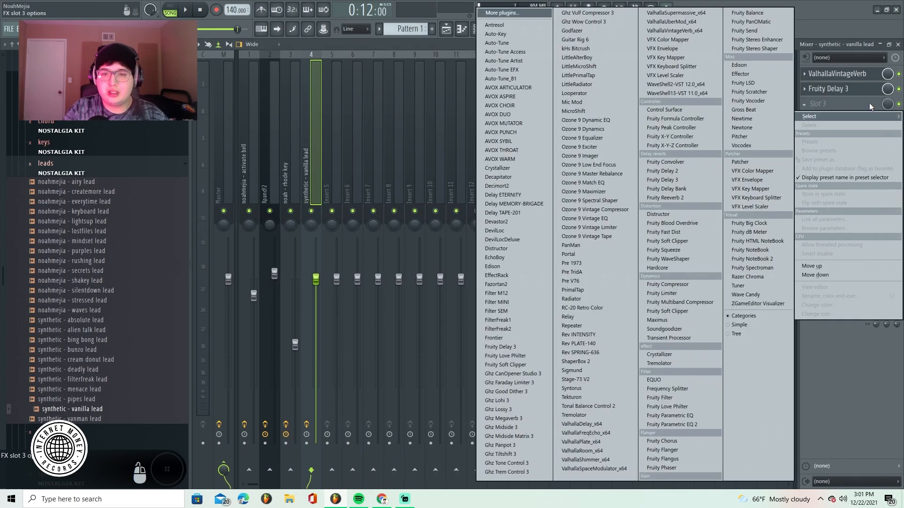
left_click(883, 92)
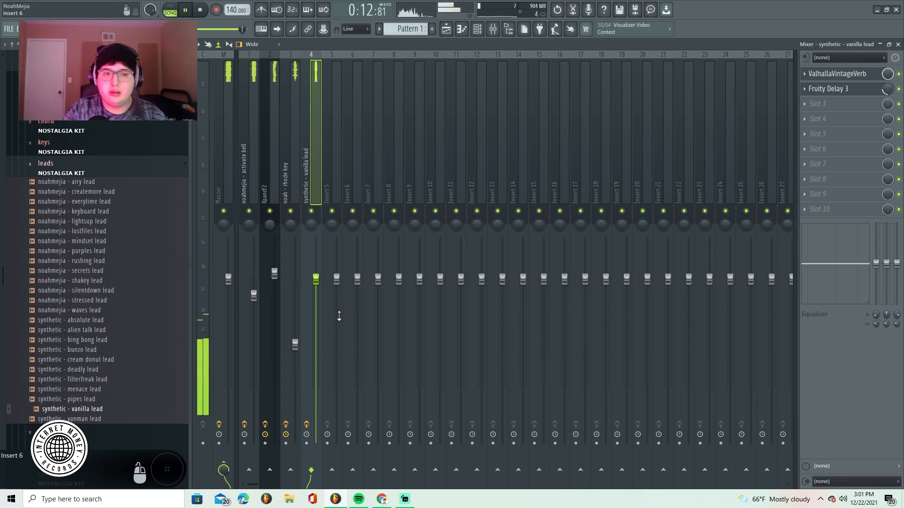
Place the clams - vocal [f minor] sample from the Nostalgia kit on playlist Track 3 and view its sample settings.
left_click(480, 34)
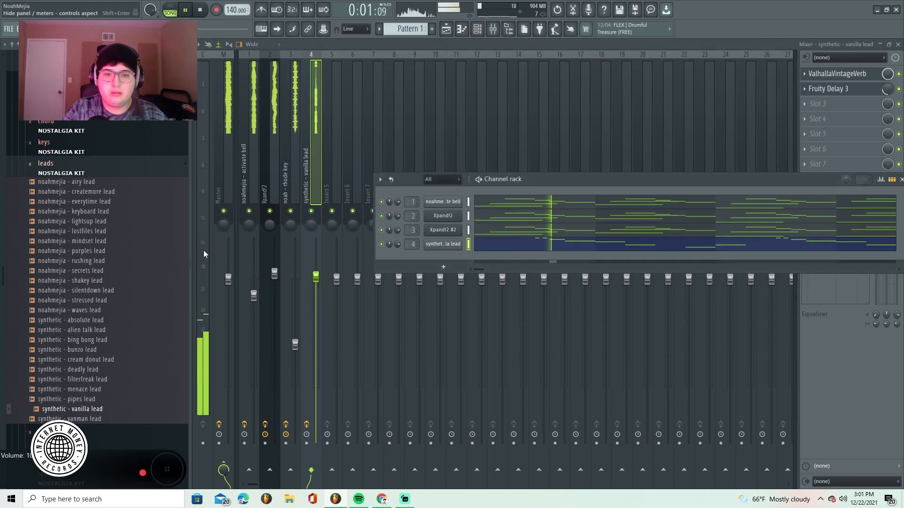
scroll(97, 268, "up", 2)
left_click(62, 229)
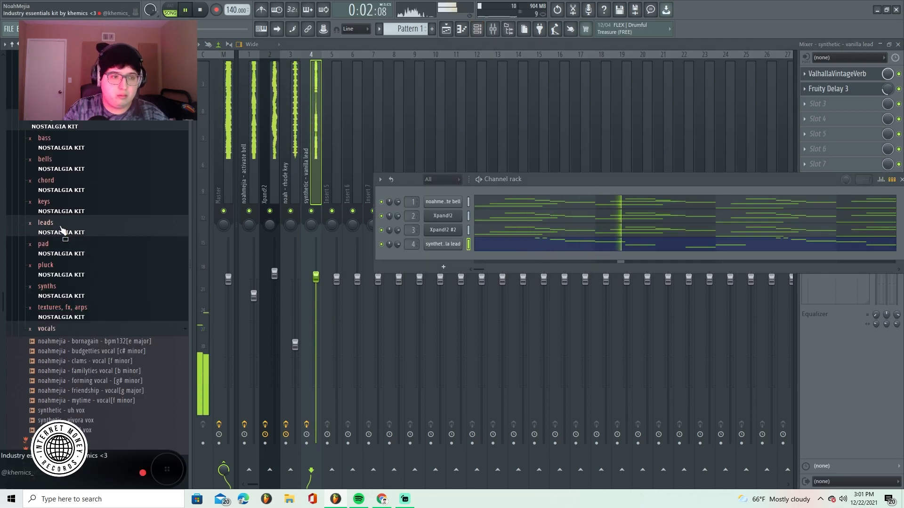
left_click(94, 329)
left_click(106, 332)
left_click(132, 361)
left_click(452, 29)
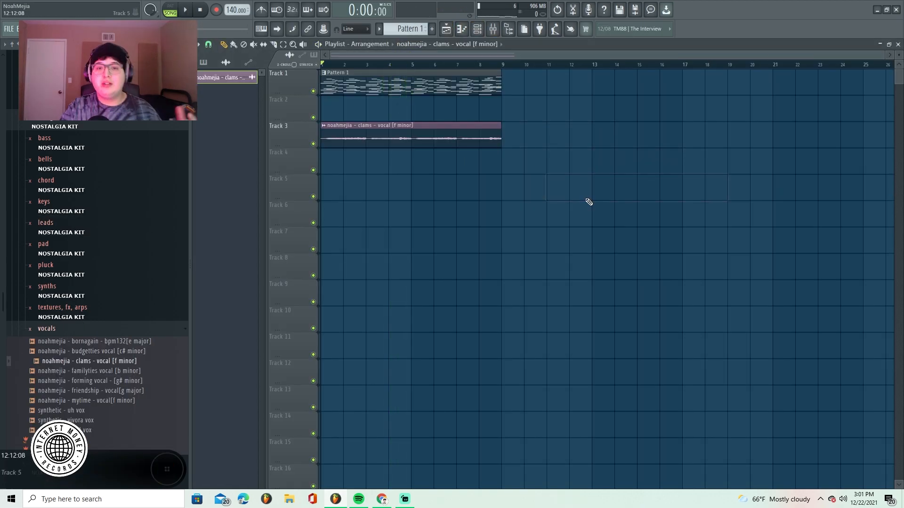
double_click(421, 122)
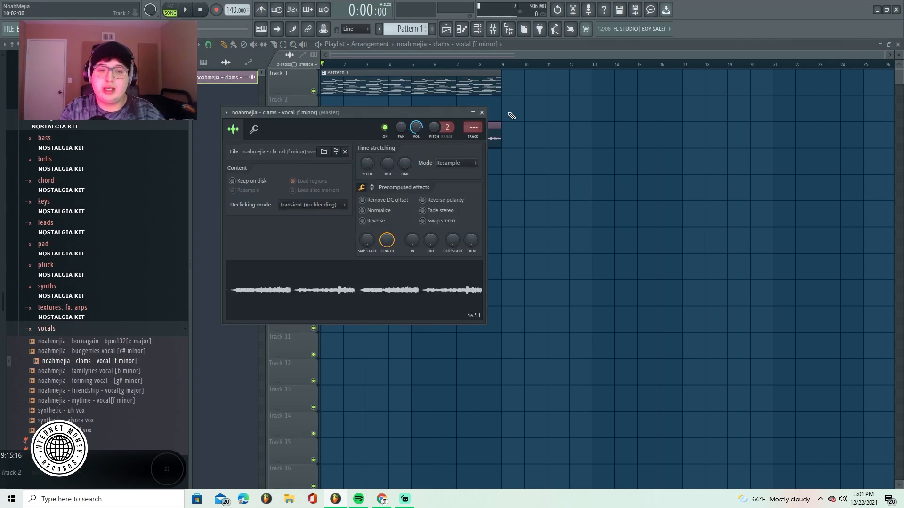
left_click(481, 112)
Place the 10 - vocal chop [143 bpm a maj] clip at the start of Track 4, replay the arrangement and reselect Pattern 1.
left_click_drag(560, 145, 383, 162)
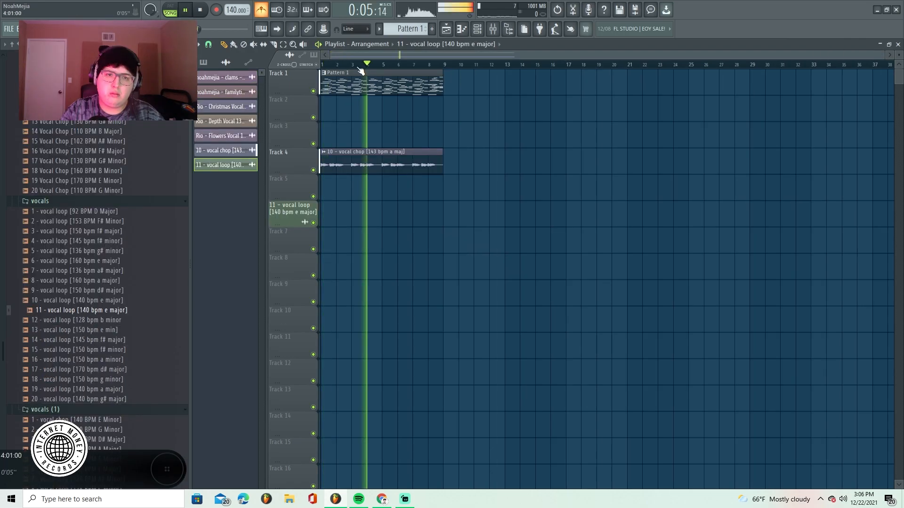
left_click_drag(359, 68, 322, 65)
left_click_drag(603, 161, 510, 188)
right_click(509, 189)
left_click(478, 29)
left_click(408, 74)
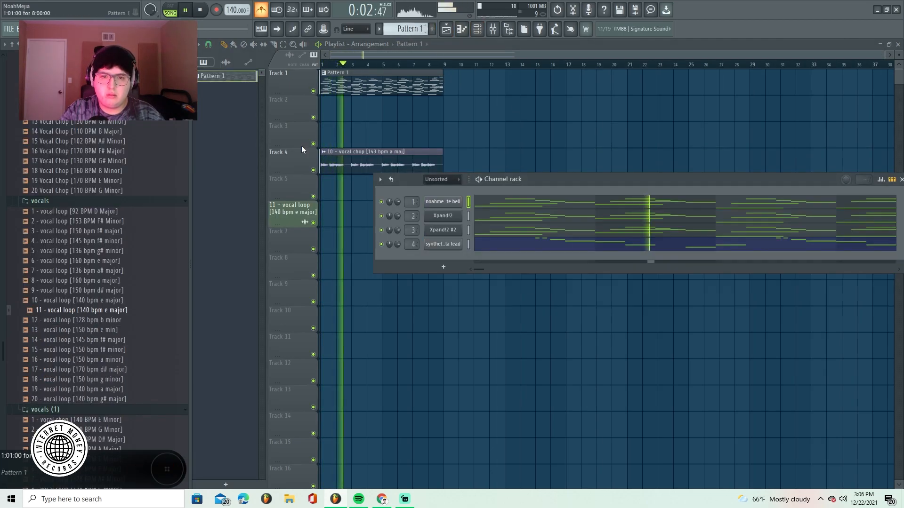
Collapse the vocal folders in the browser and add the evengo bass from the Nostalgia One Shot Kit as a new channel.
scroll(86, 278, "up", 8)
left_click(54, 231)
left_click(42, 187)
scroll(113, 244, "up", 7)
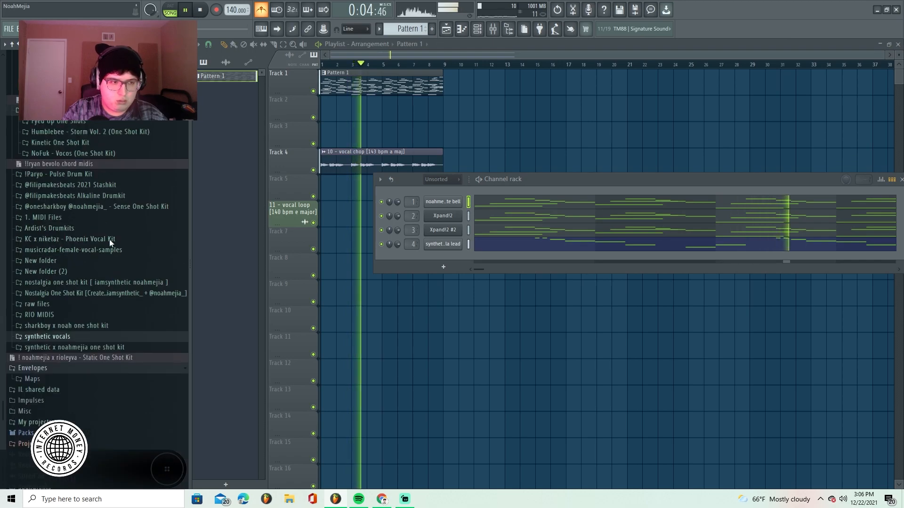
left_click(514, 188)
right_click(519, 194)
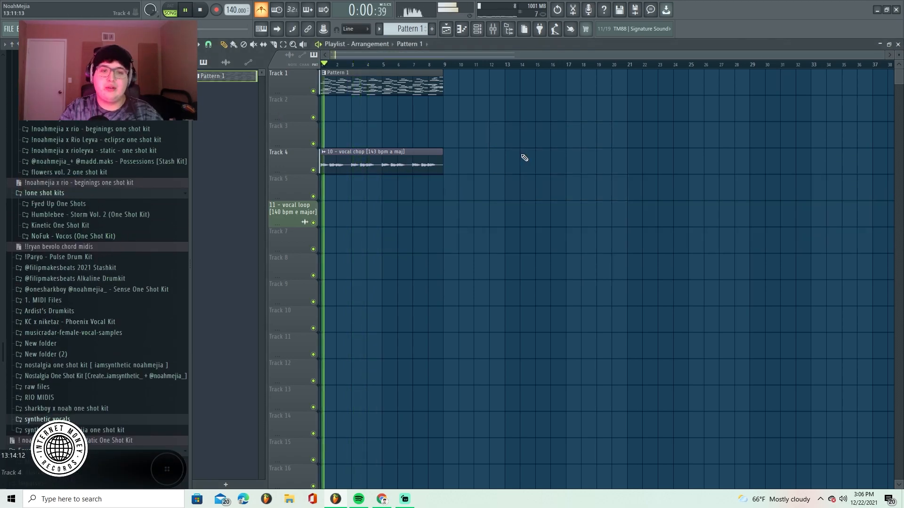
left_click(478, 29)
scroll(179, 254, "up", 5)
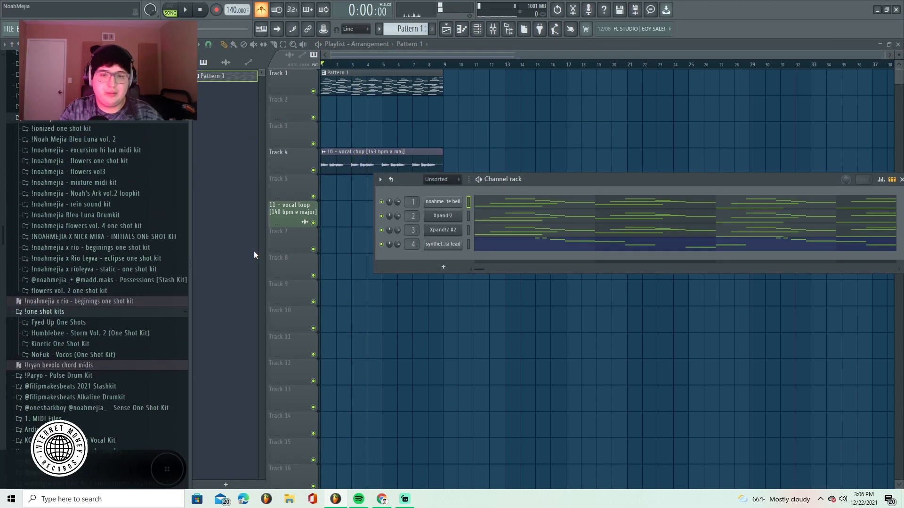
scroll(57, 157, "up", 5)
scroll(94, 221, "down", 5)
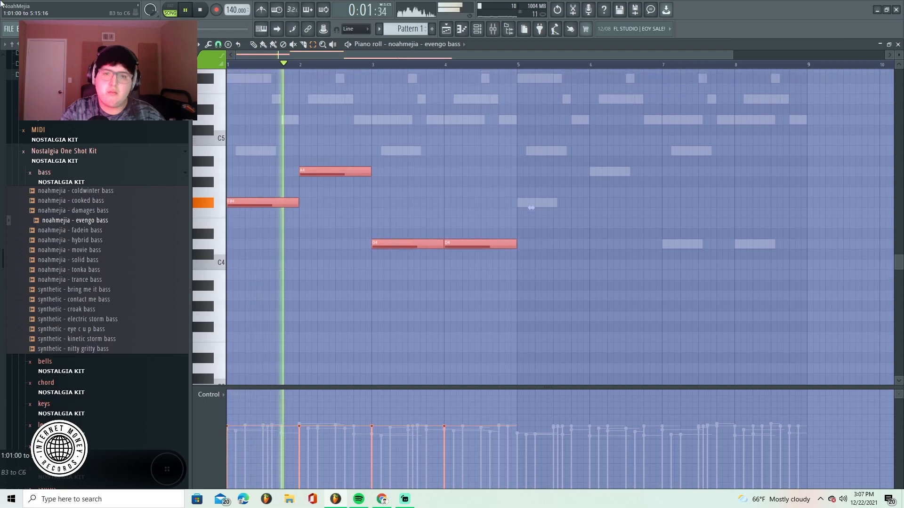
Duplicate the evengo bass notes of bars 1 to 4 into bars 5 to 8 and delete the extra higher notes.
left_click_drag(622, 268, 218, 62)
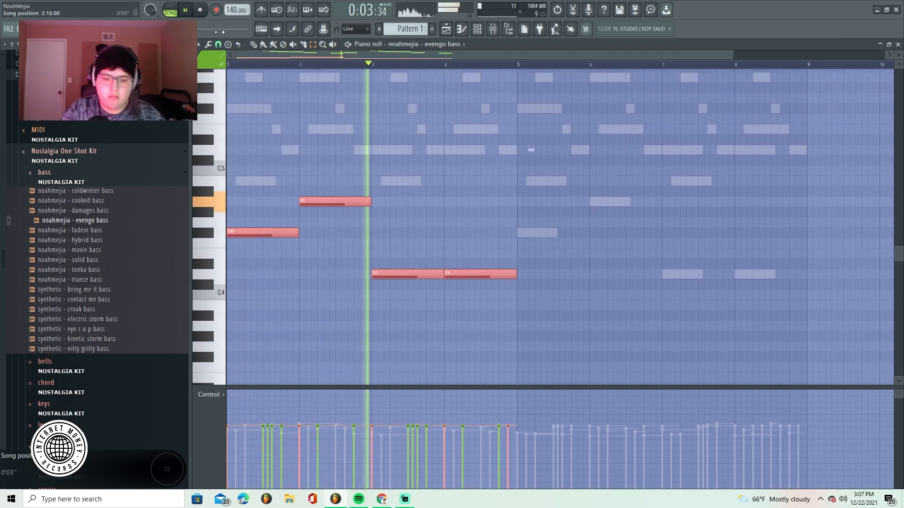
key("ctrl+b")
key("ctrl+d")
left_click_drag(857, 315, 212, 61)
scroll(598, 212, "up", 5)
left_click_drag(552, 356, 256, 111)
key("Delete")
Shift the bass notes up an octave and arrange those in bars 5 to 8 to repeat the first four bars.
scroll(506, 248, "down", 9)
left_click(692, 311)
scroll(692, 312, "down", 1)
key("ctrl+Up")
left_click_drag(721, 221, 753, 129)
left_click_drag(808, 220, 655, 54)
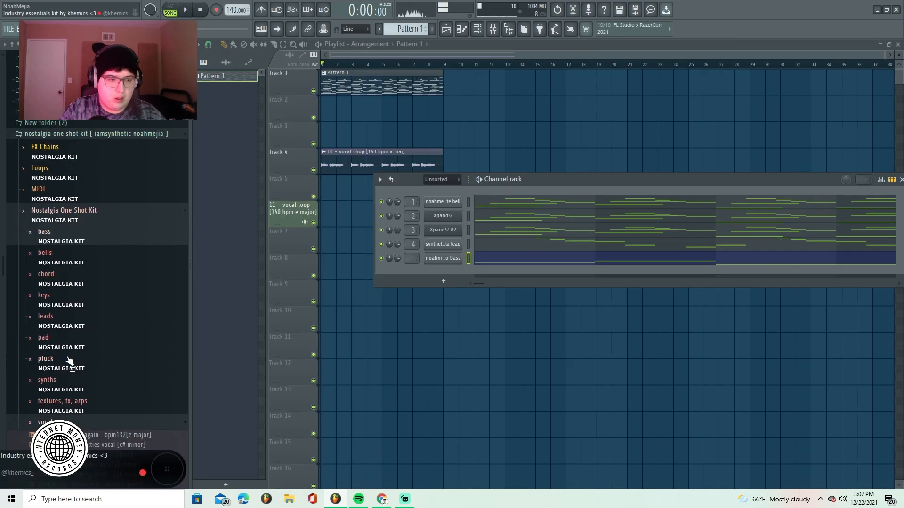
Add the synthetic - jupiter pad from the Nostalgia kit's pads as a new channel and open its piano roll.
left_click(43, 337)
left_click(75, 357)
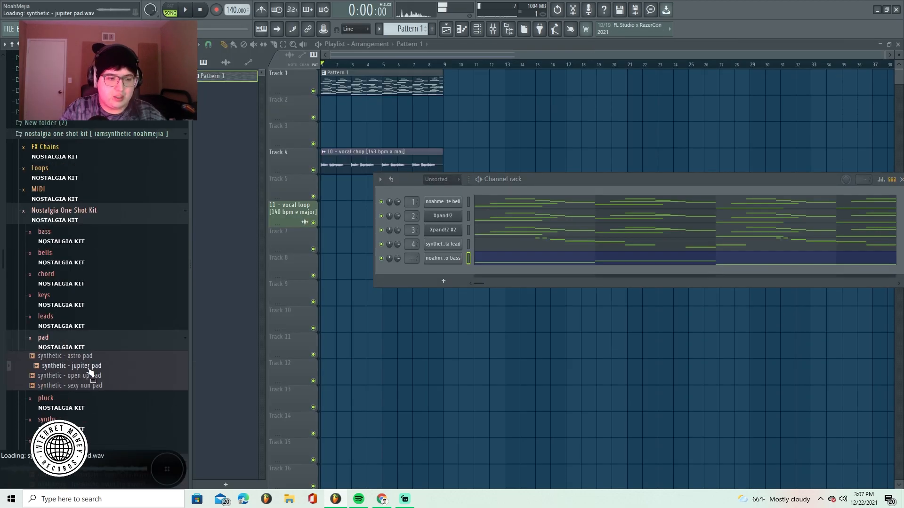
left_click_drag(469, 264, 441, 273)
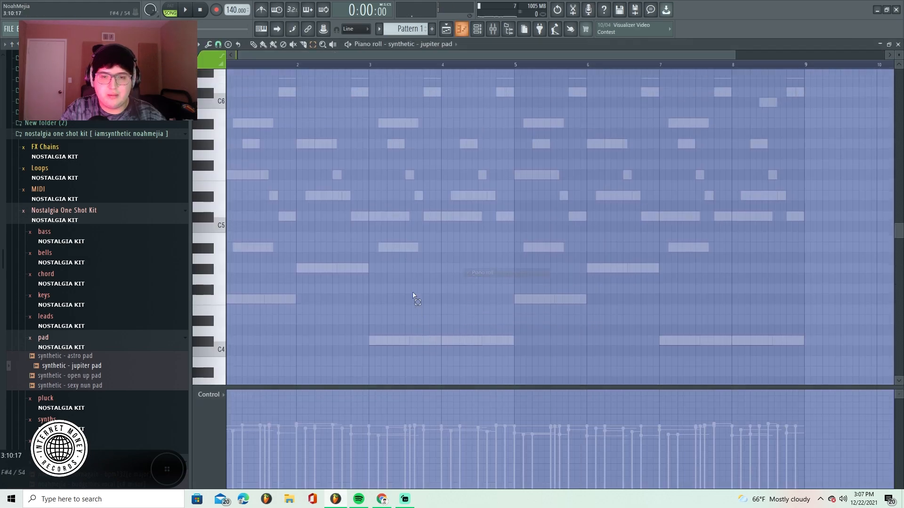
Play back the song and route the synthetic - jupiter pad channel to mixer insert 6.
left_click(385, 78)
key("space")
key("F9")
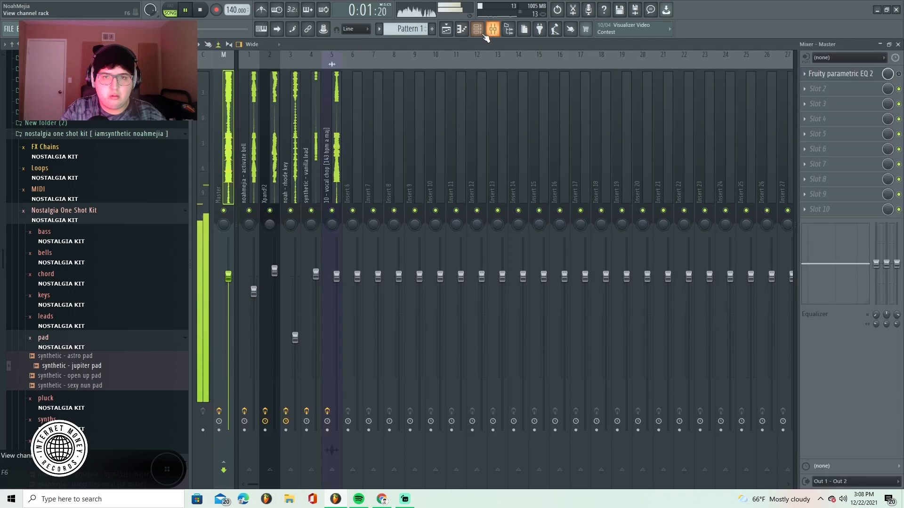
key("F6")
right_click(350, 171)
mouse_move(410, 149)
left_click(490, 148)
key("space")
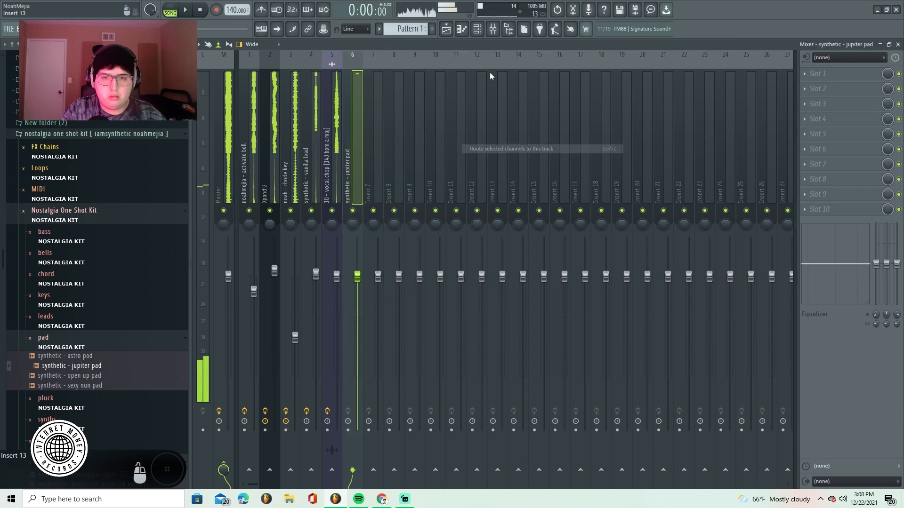
Turn on the volume envelope in the synthetic - jupiter pad channel's settings.
left_click(477, 31)
left_click(440, 273)
left_click(253, 129)
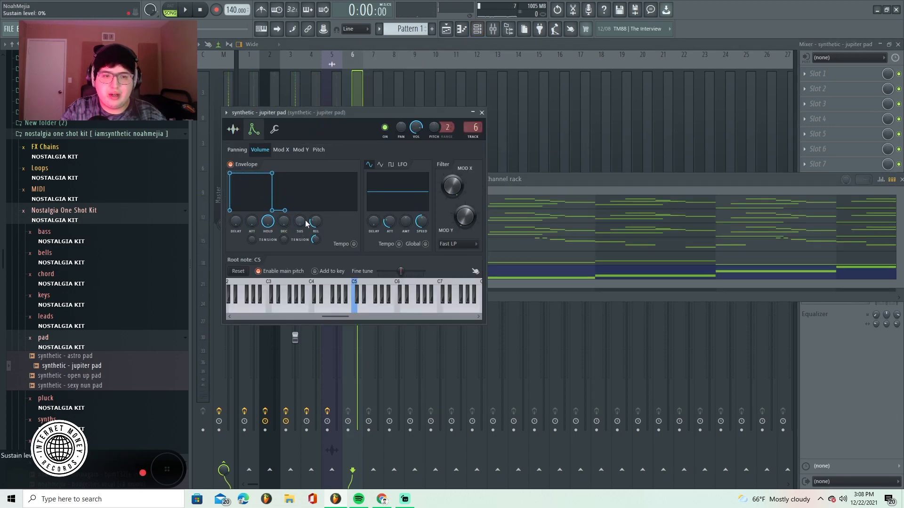
left_click(482, 113)
key("F6")
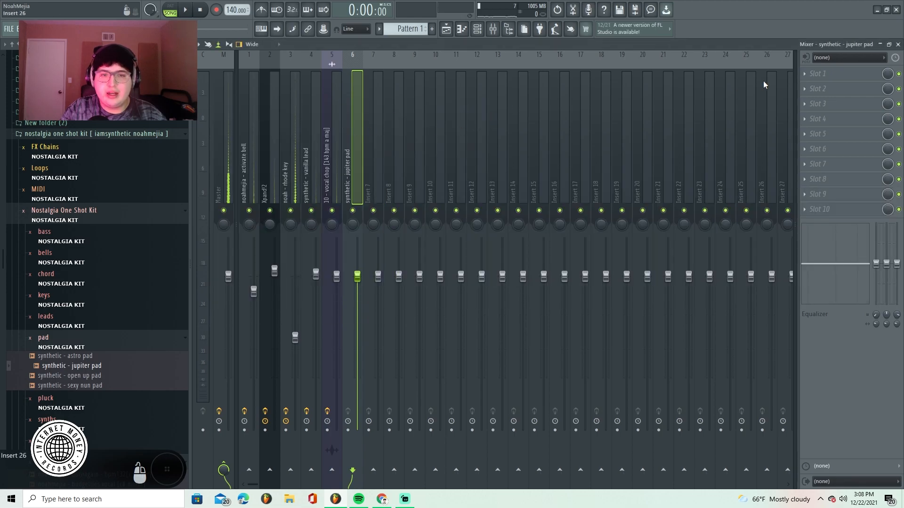
Add ValhallaVintageVerb to the first effect slot of the jupiter pad's mixer insert.
left_click(818, 73)
left_click(520, 13)
type("val")
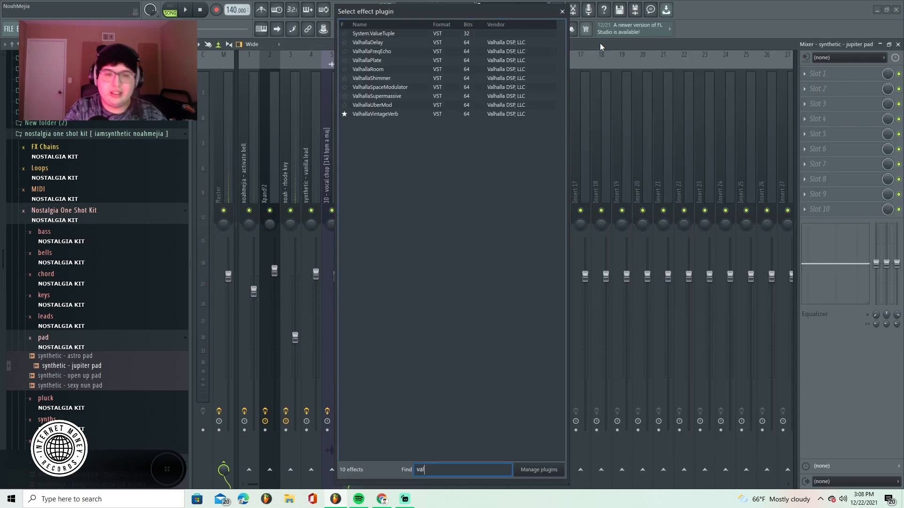
double_click(375, 118)
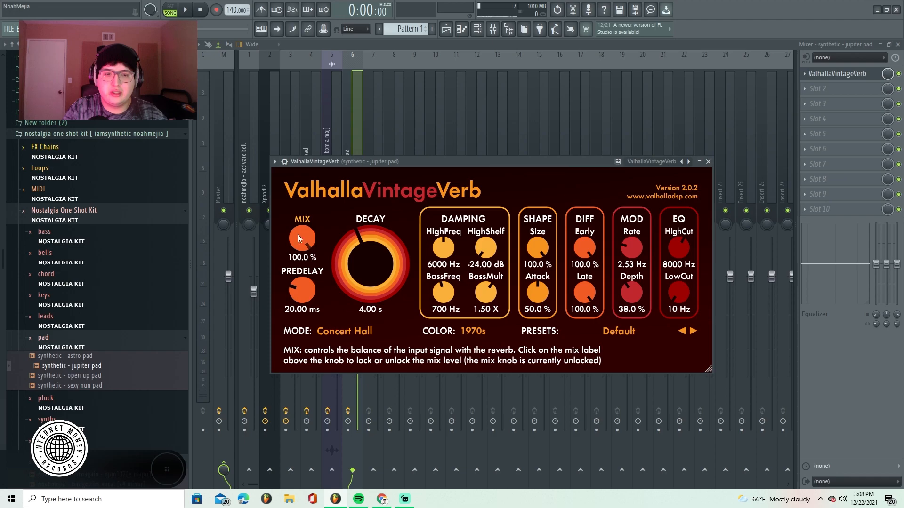
key("space")
left_click(708, 162)
Add Fruity Parametric EQ 2 as the jupiter pad's second effect, with the band 7 high shelf at about -12 dB.
left_click(816, 90)
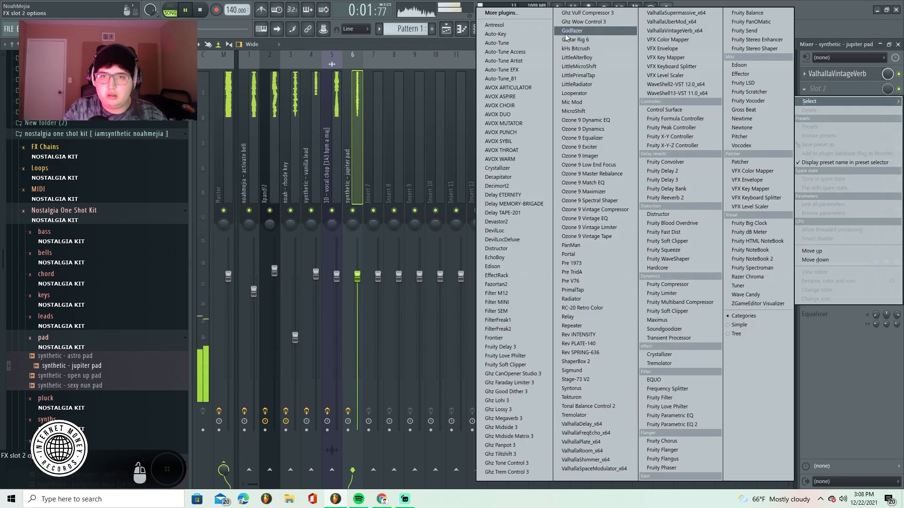
left_click(526, 13)
type("eq")
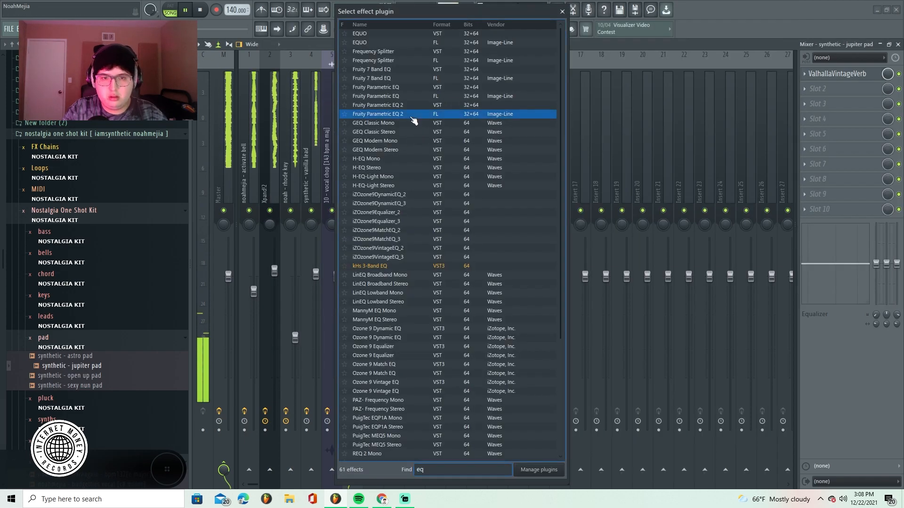
double_click(386, 114)
left_click(582, 174)
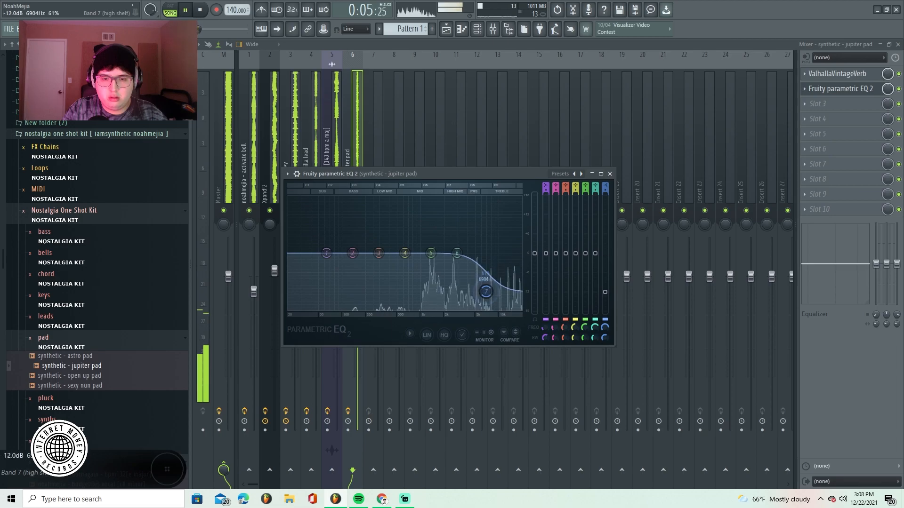
left_click(592, 173)
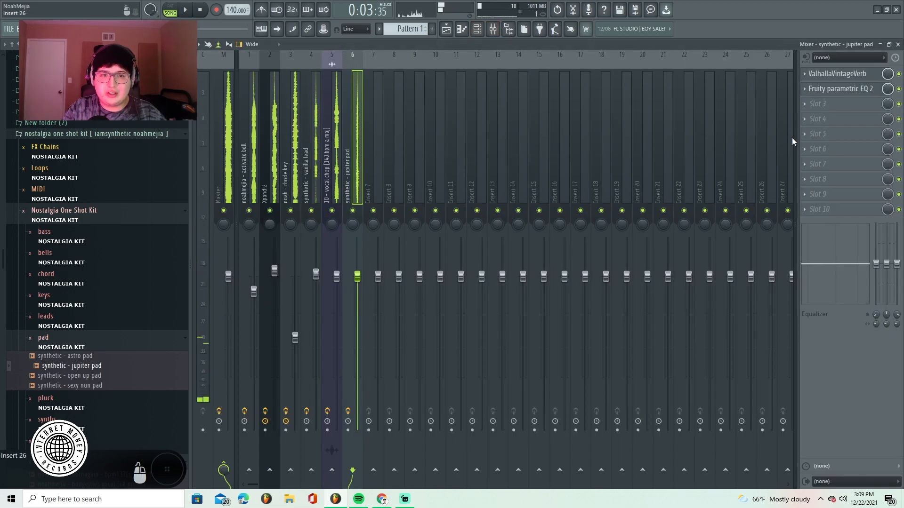
Add Crystallizer to the third effect slot of the jupiter pad's insert and reduce its mix level.
left_click(817, 104)
left_click(521, 12)
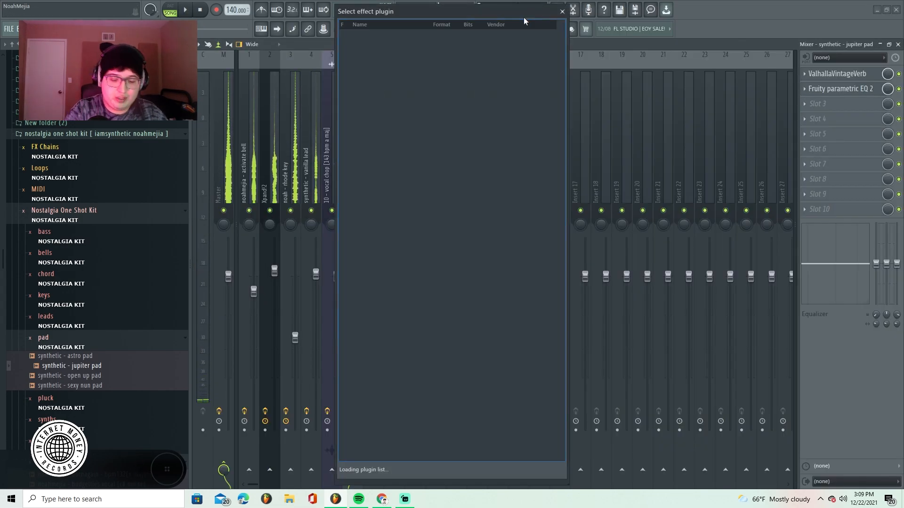
type("crys")
double_click(378, 32)
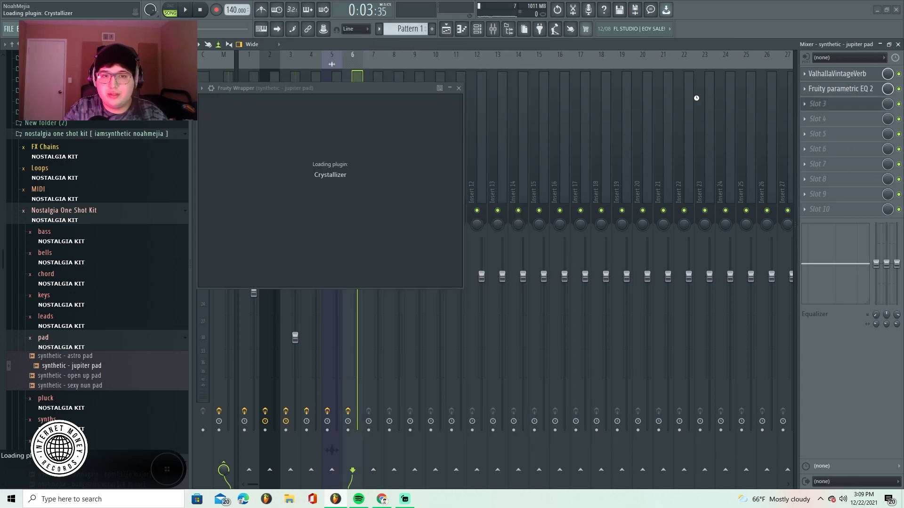
left_click(875, 106)
key("space")
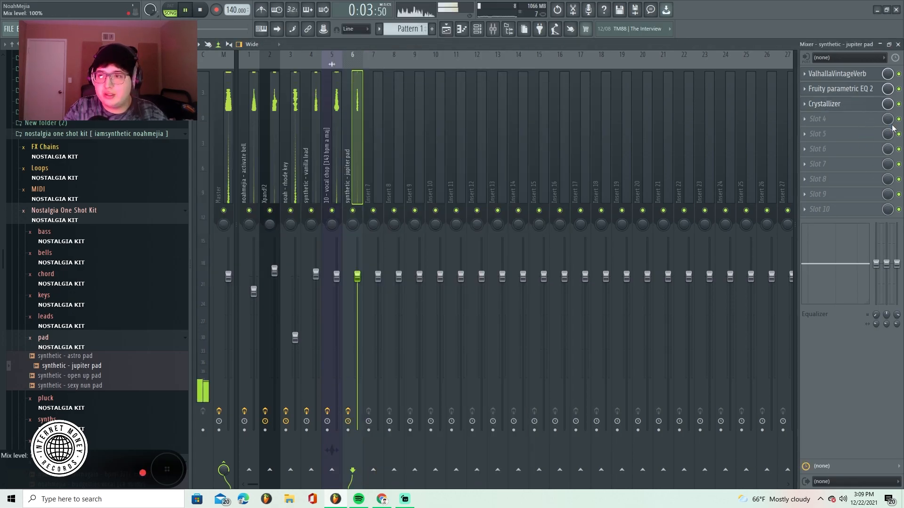
Add Tremolator to the fourth effect slot of the jupiter pad's insert and adjust its mix level.
left_click(838, 124)
left_click(520, 13)
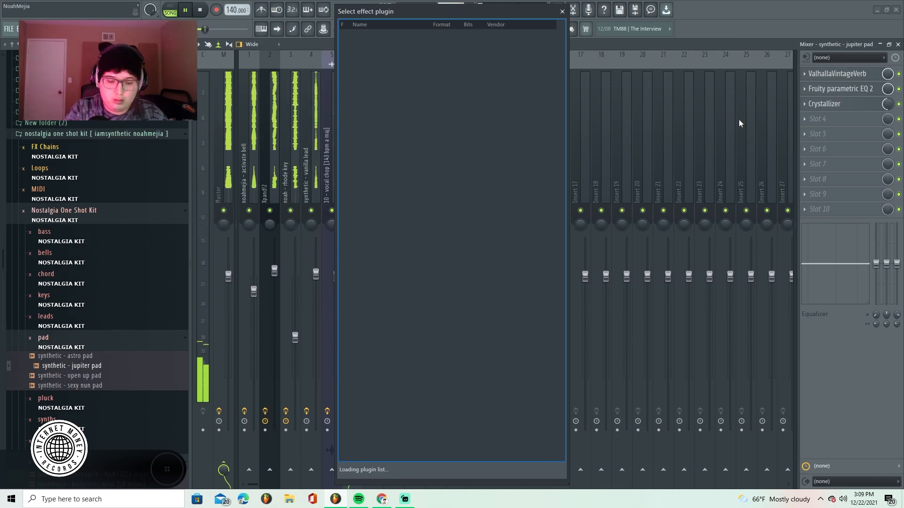
type("b")
key("BackSpace")
type("trem")
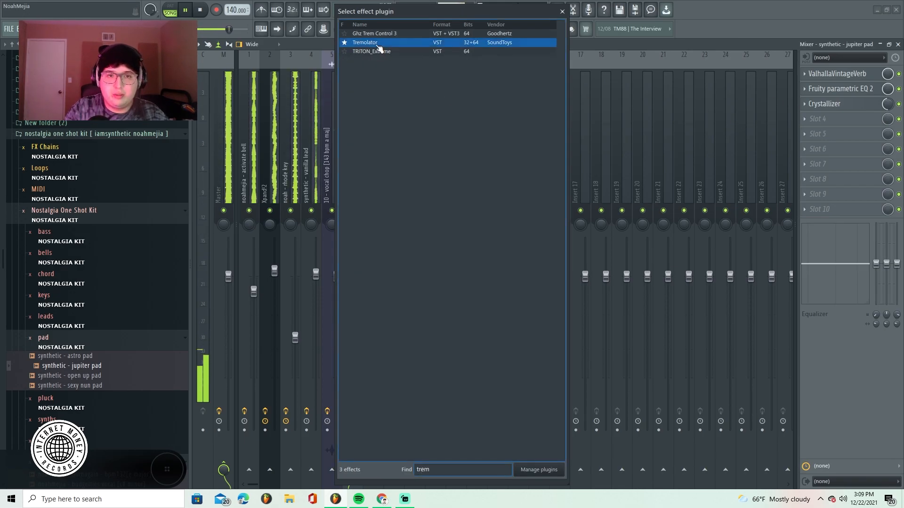
double_click(377, 45)
left_click_drag(887, 119, 888, 121)
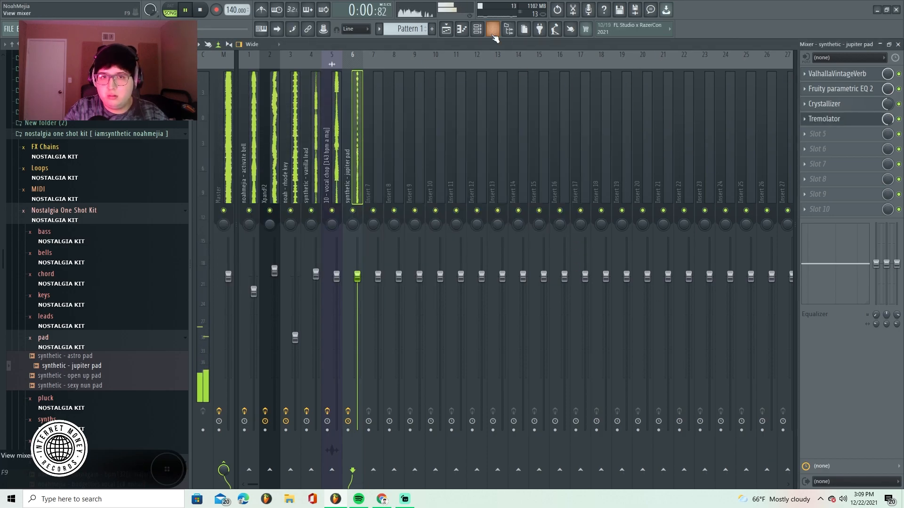
left_click(447, 31)
left_click(477, 33)
left_click(546, 113)
right_click(552, 110)
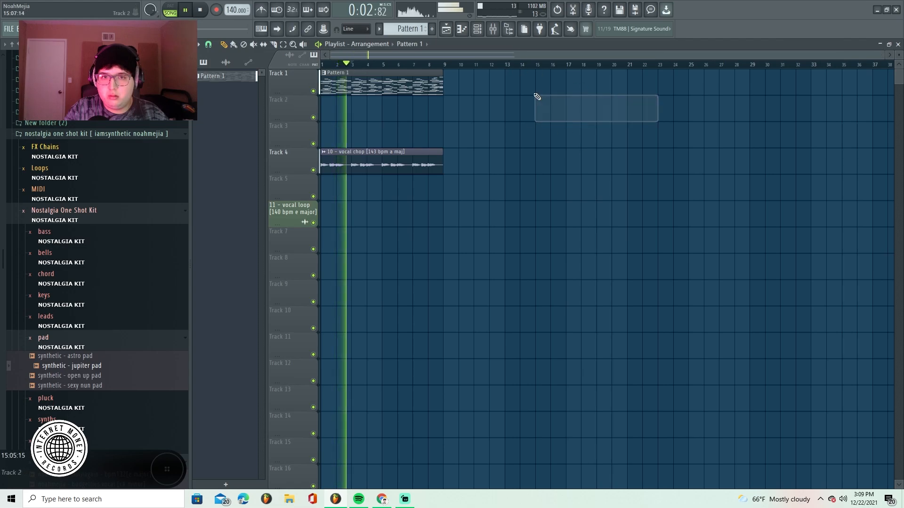
left_click(477, 29)
key("space")
right_click(579, 160)
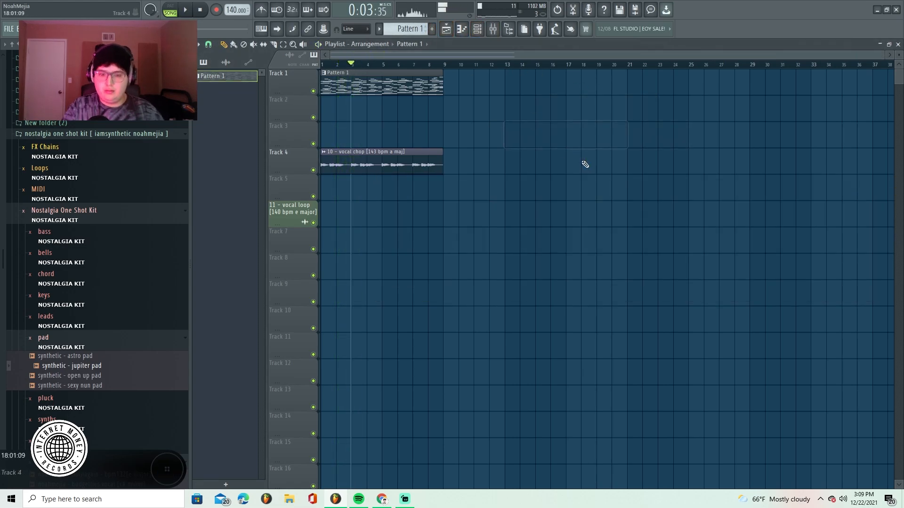
key("space")
left_click(585, 159)
right_click(585, 159)
left_click(510, 158)
right_click(510, 155)
Show the channel rack and collapse the nostalgia one shot kit folder in the browser.
left_click(477, 31)
scroll(103, 378, "up", 1)
scroll(59, 291, "up", 3)
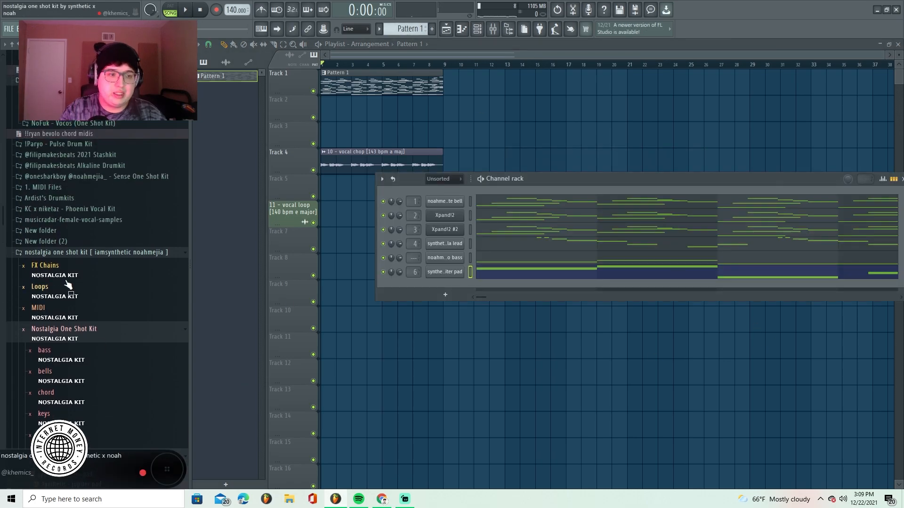
left_click(73, 254)
left_click_drag(535, 119, 533, 187)
right_click(535, 189)
Lower the mixer volumes of the vocal chop, jupiter pad and vanilla lead inserts slightly.
left_click(493, 28)
left_click(337, 277)
left_click_drag(358, 278, 315, 277)
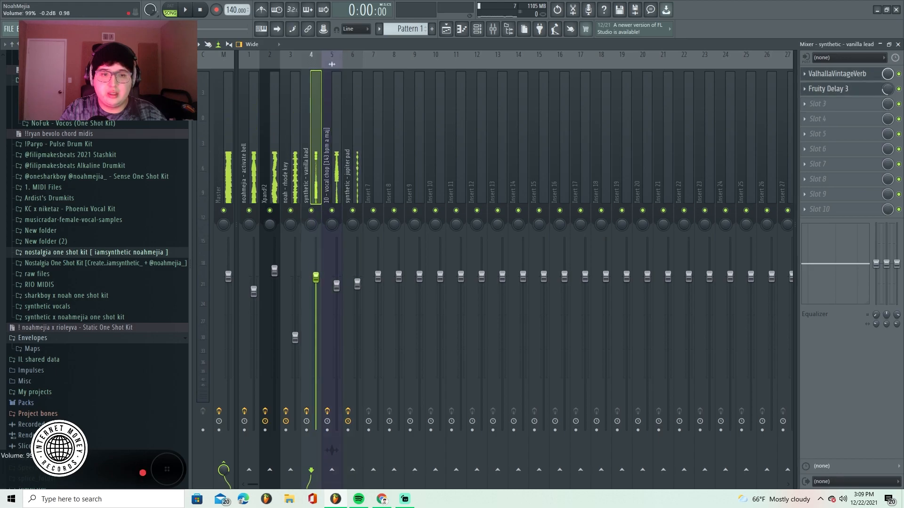
Arm the jupiter pad, vocal chop, vanilla lead and rhode key inserts for disk recording.
left_click(347, 430)
left_click(327, 431)
left_click(307, 430)
left_click(286, 430)
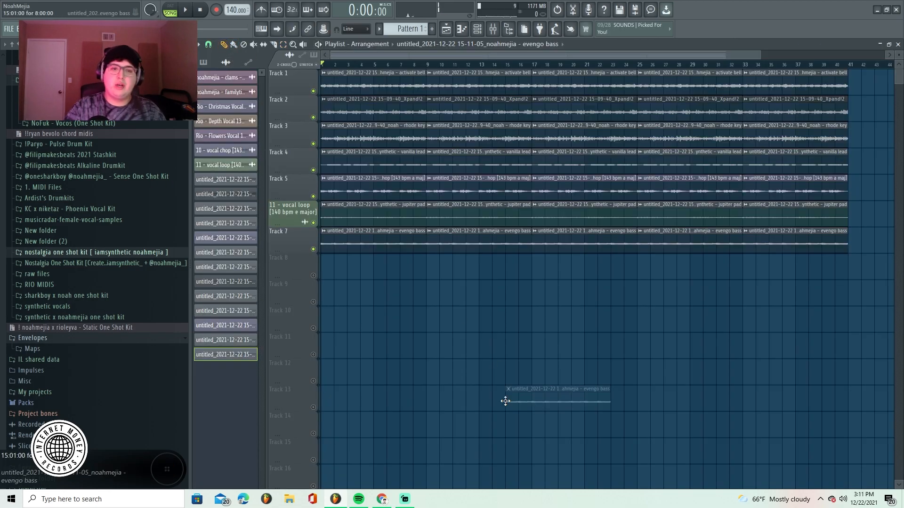
left_click_drag(505, 401, 470, 354)
right_click(470, 354)
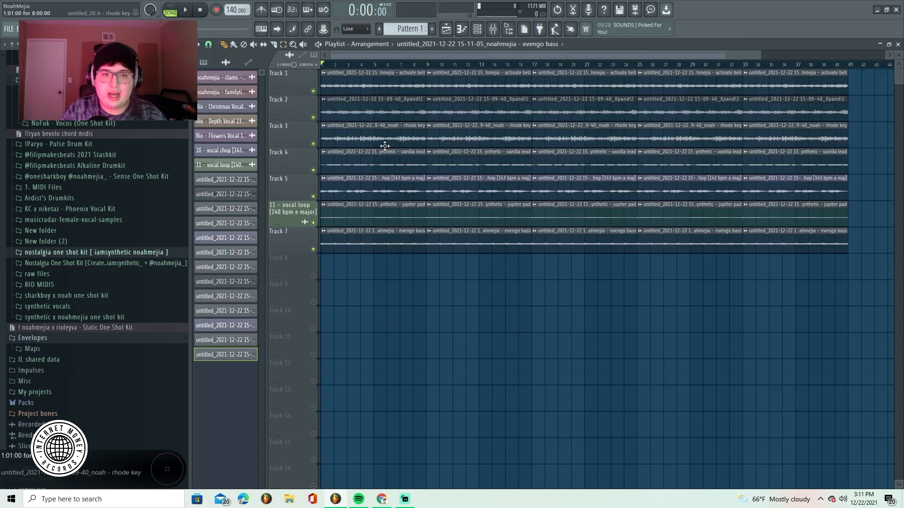
left_click_drag(447, 344, 401, 336)
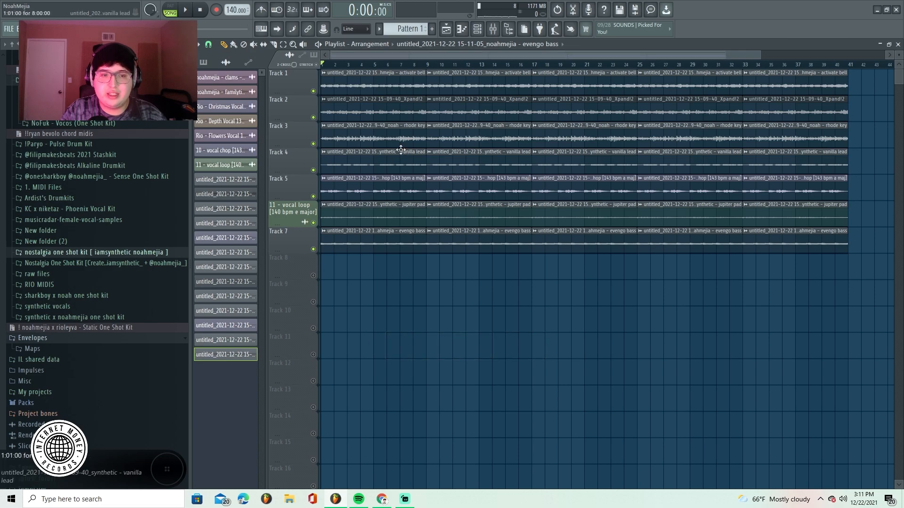
Play from bar 9 and delete the vocal chop, jupiter pad and evengo bass clips in bars 9 to 24.
key("space")
left_click(418, 64)
right_click(479, 243)
right_click(477, 217)
left_click_drag(482, 293, 509, 309)
right_click(509, 310)
right_click(471, 183)
Keep the vanilla lead clip in bars 9 to 16 on Track 4 and delete the one in bars 17 to 24.
left_click(595, 386)
left_click_drag(595, 386, 565, 335)
right_click(564, 335)
right_click(482, 165)
left_click_drag(542, 307, 514, 347)
right_click(518, 349)
left_click(556, 162)
left_click_drag(456, 162, 420, 163)
right_click(559, 165)
left_click(619, 372)
right_click(685, 374)
left_click(565, 348)
right_click(607, 349)
left_click(552, 285)
right_click(584, 288)
left_click(593, 339)
right_click(631, 338)
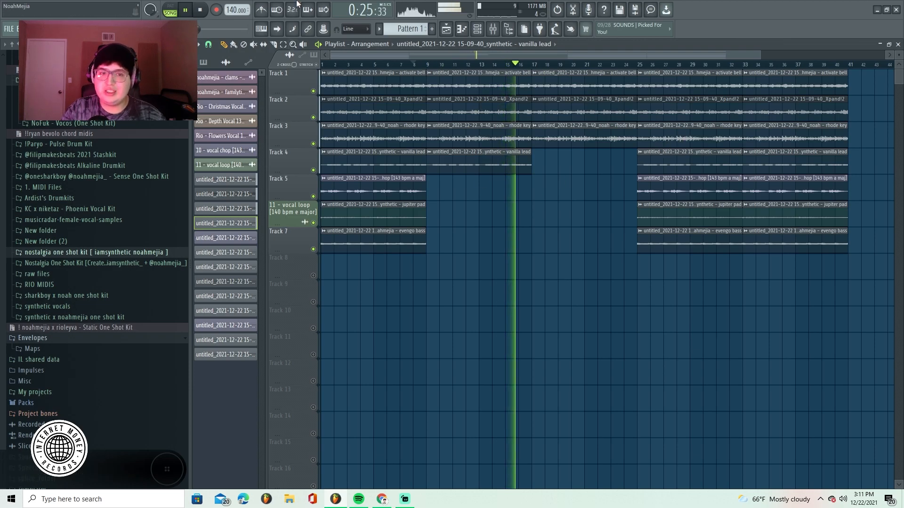
Place a vocal chop clip at bar 25 on Track 5 and delete the evengo bass clip in bars 33 to 40.
left_click_drag(759, 55, 888, 56)
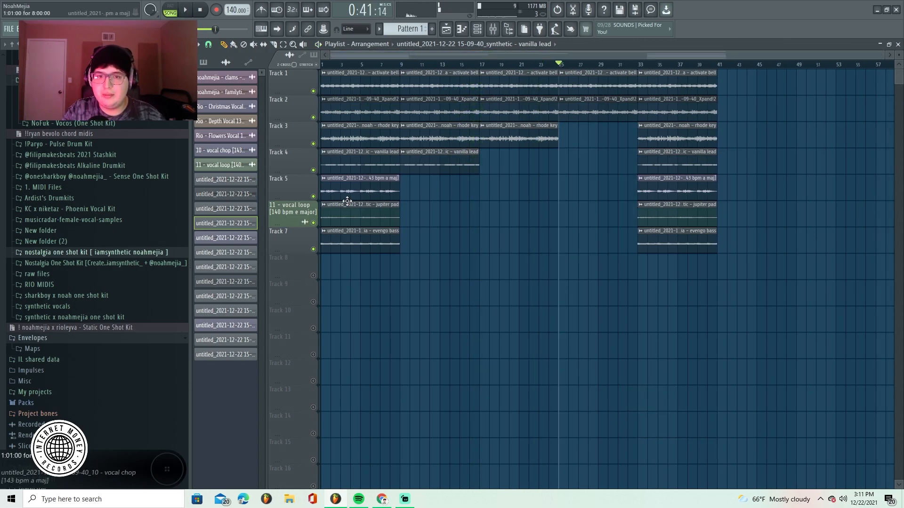
left_click(346, 200)
left_click(564, 188)
key("space")
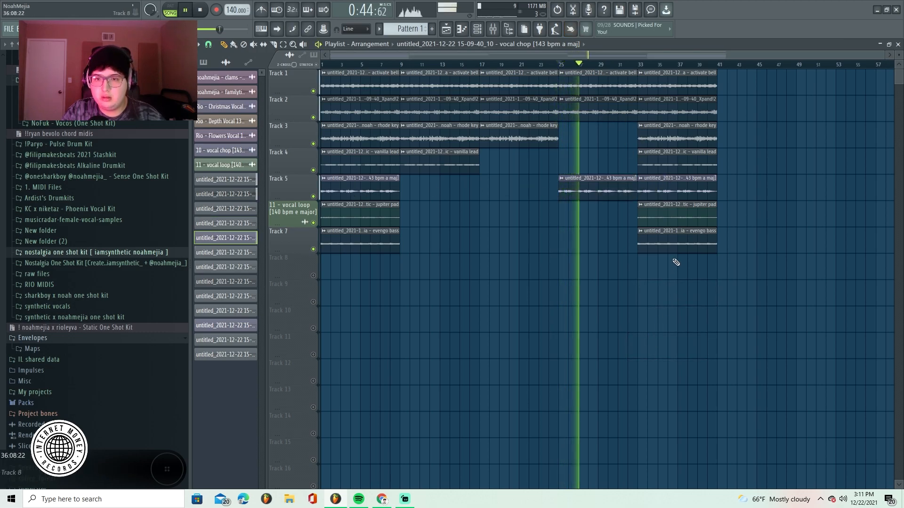
right_click(691, 239)
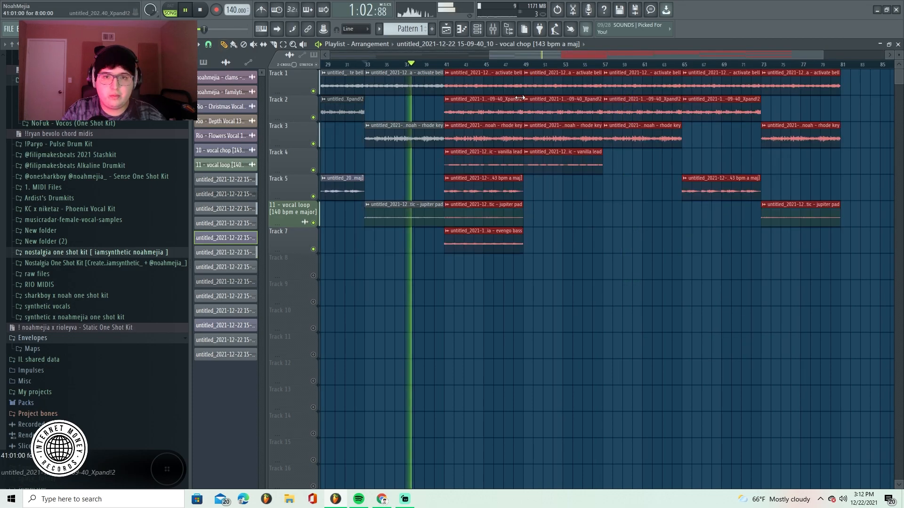
Move the duplicated arrangement to start at bar 49 and delete its repeated clips, keeping one per track.
key("space")
left_click_drag(520, 98, 600, 98)
left_click(690, 294)
left_click_drag(785, 56, 871, 56)
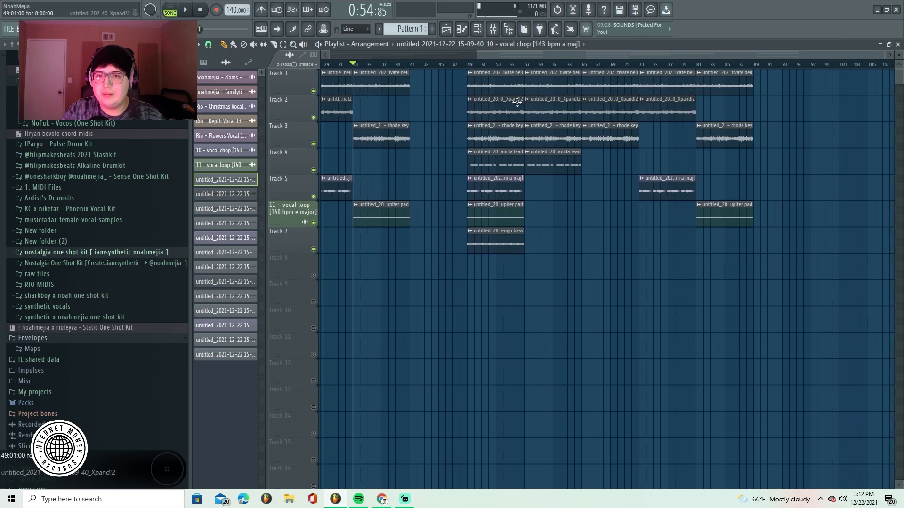
right_click(552, 88)
right_click(666, 94)
Stagger the single Xpand!2, rhode key, vanilla lead, vocal chop, jupiter pad and evengo bass clips in consecutive eight-bar blocks starting at bar 57.
left_click_drag(485, 107, 542, 108)
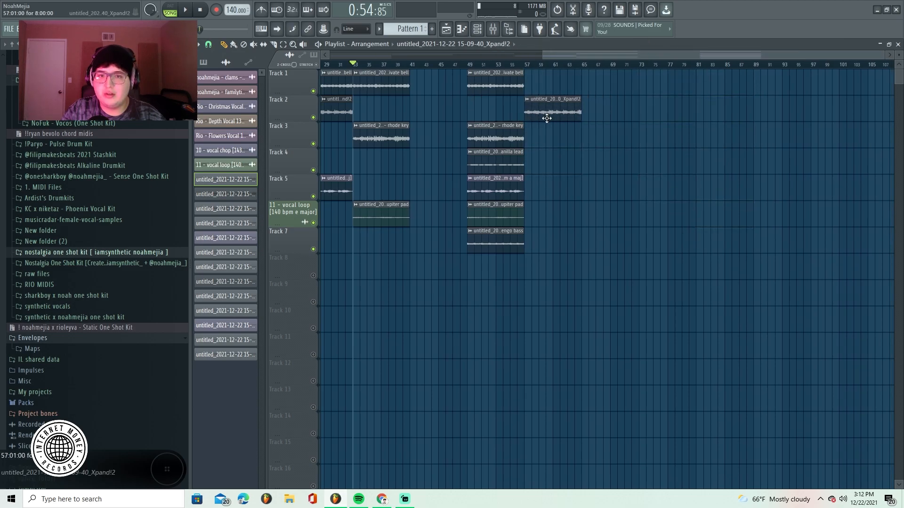
left_click_drag(485, 139, 599, 138)
left_click_drag(497, 162, 643, 162)
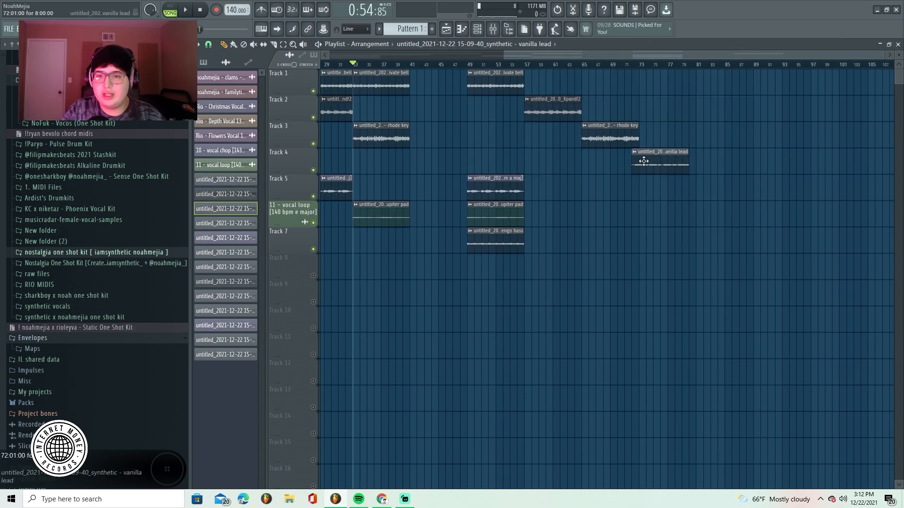
left_click_drag(491, 189, 720, 189)
left_click_drag(493, 216, 789, 222)
left_click_drag(494, 241, 837, 241)
left_click_drag(458, 55, 330, 55)
left_click(541, 292)
right_click(565, 301)
left_click(338, 64)
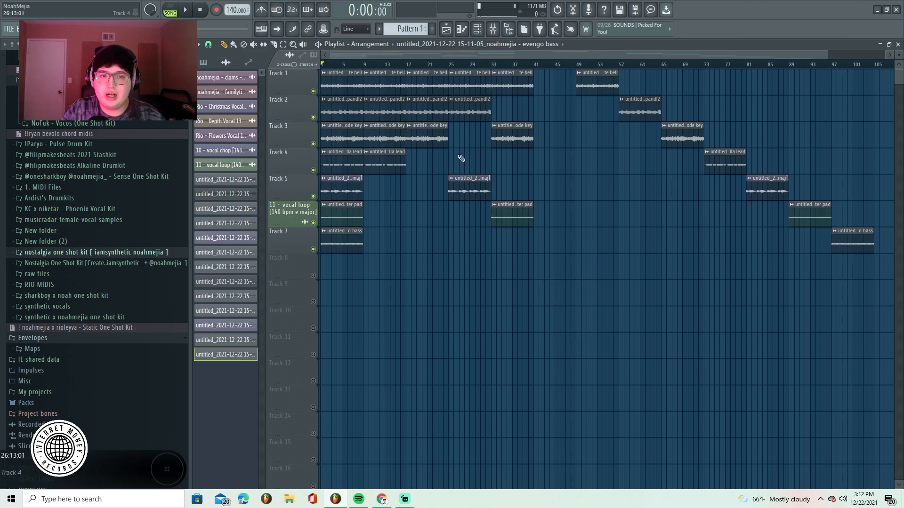
Disarm disk recording on the evengo bass, jupiter pad, vocal chop, vanilla lead, rhode key, Xpand!2 and activate bell inserts.
left_click(494, 31)
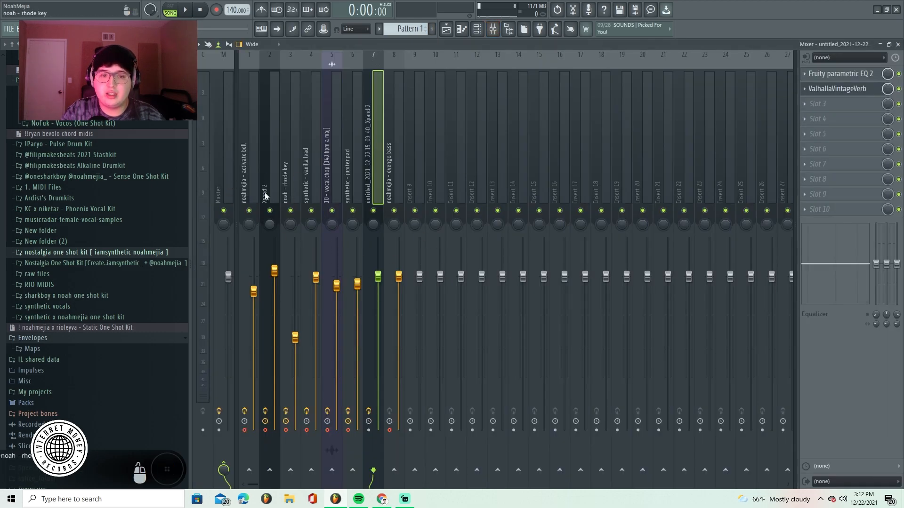
left_click(219, 245)
left_click(390, 430)
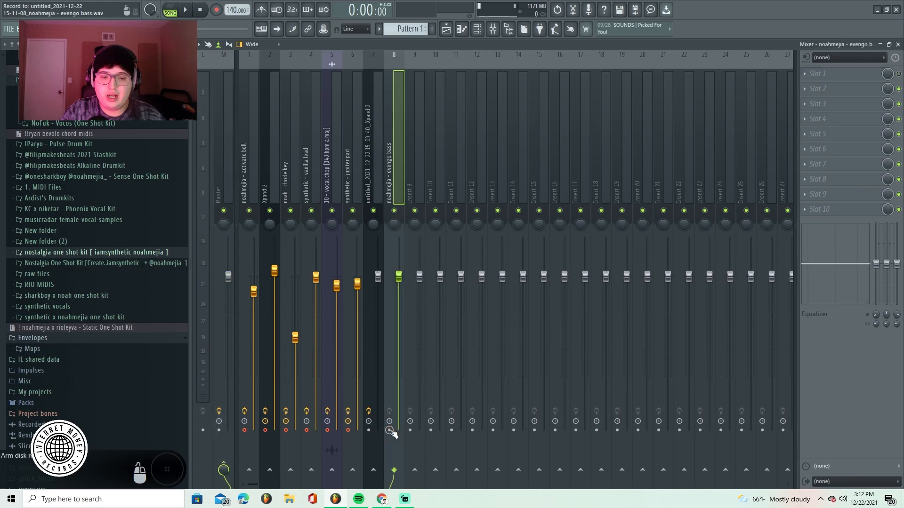
left_click(349, 430)
left_click(328, 431)
left_click(307, 431)
left_click(286, 430)
left_click(253, 429)
left_click(271, 428)
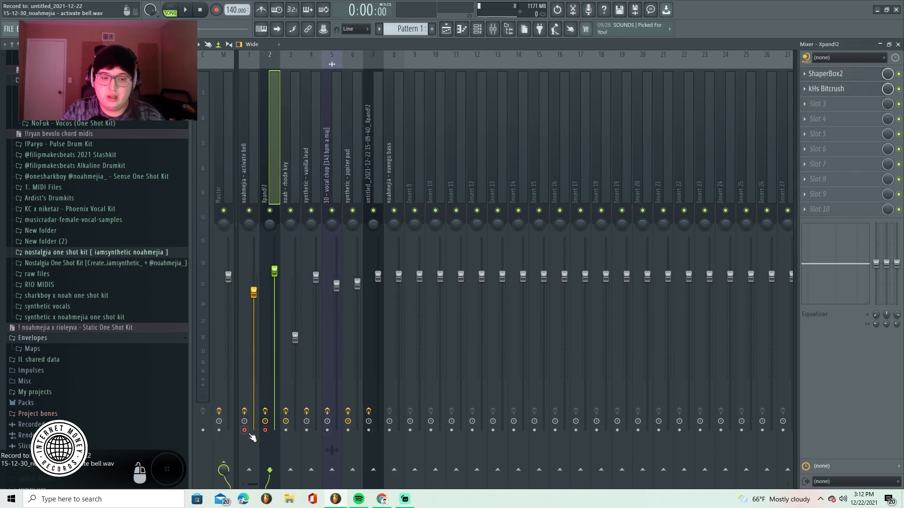
left_click(245, 430)
Render the Master track to a wave clip in the playlist and close the clip's settings.
left_click(228, 419)
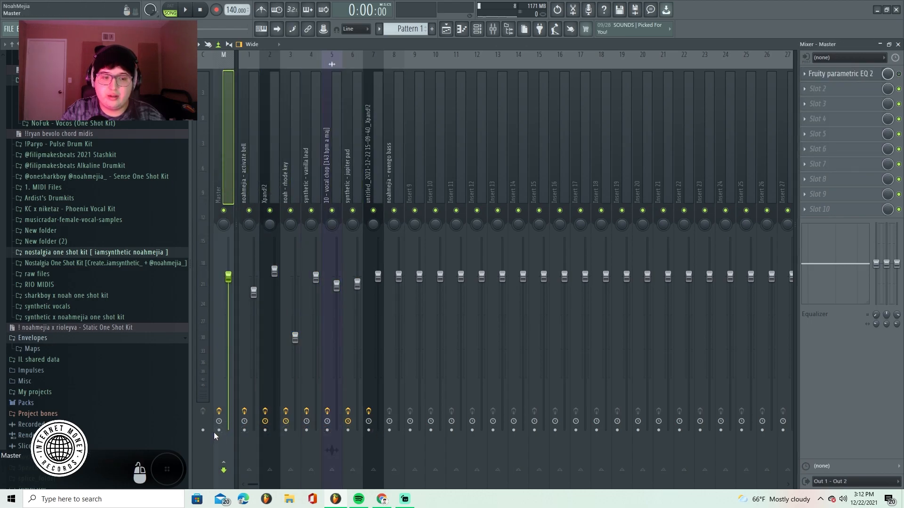
left_click(198, 45)
mouse_move(244, 63)
left_click(324, 64)
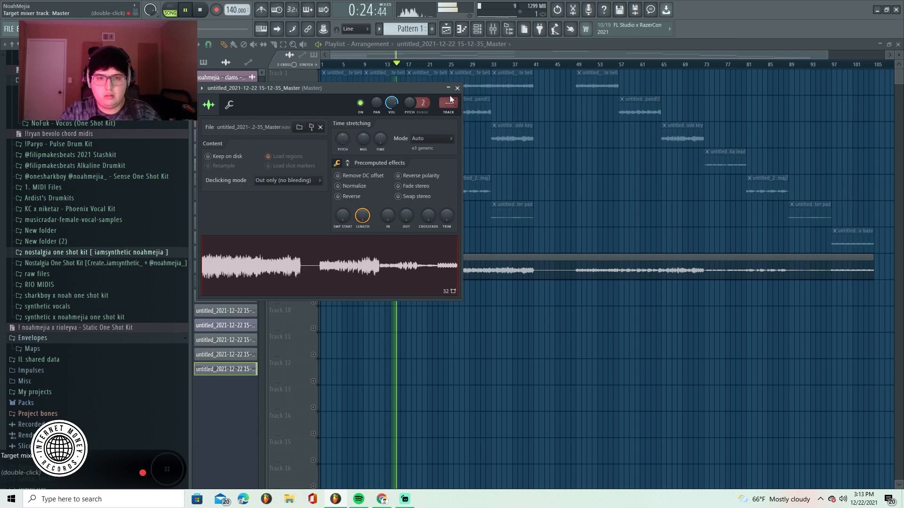
left_click(457, 88)
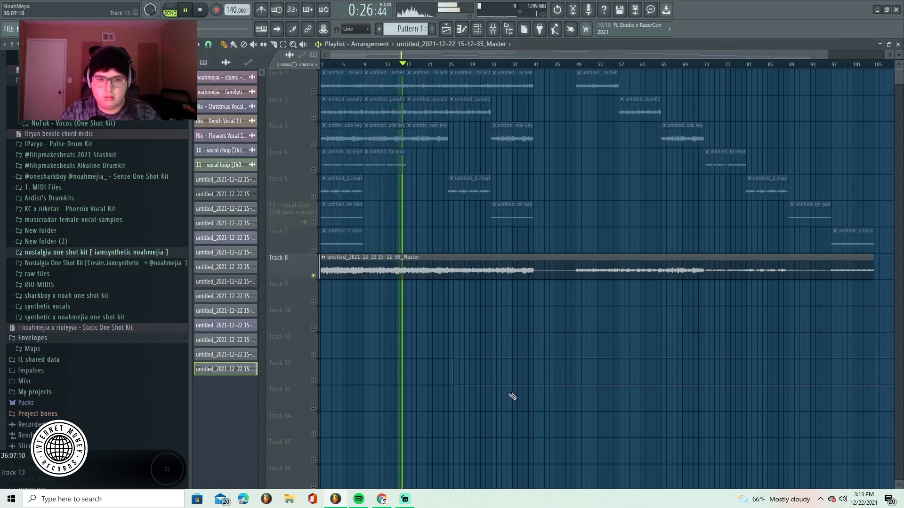